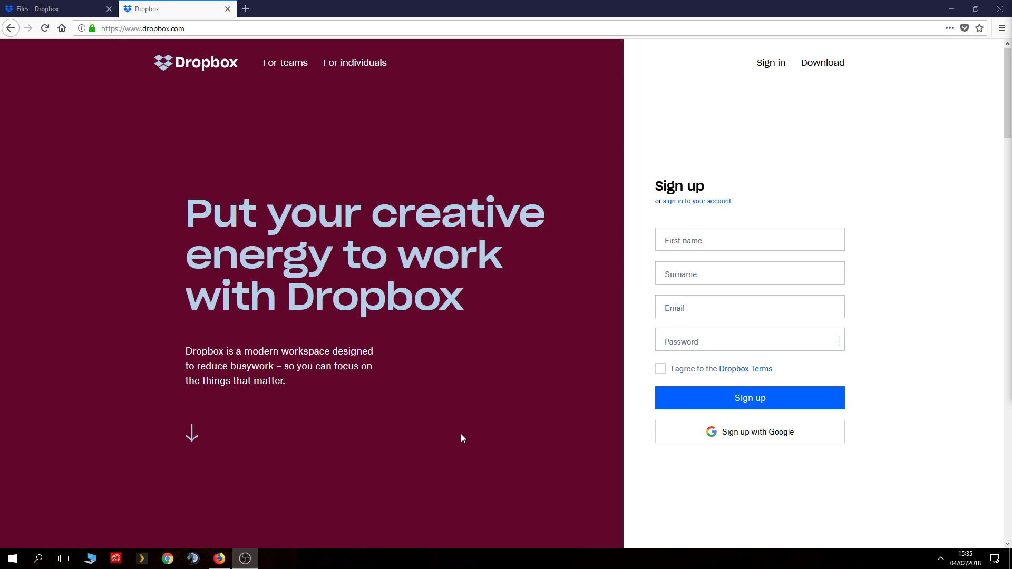
Step: Close the Dropbox sign-up tab and open the Getting Started with Dropbox.pdf preview
{"action": "left_click", "coordinate": [182, 30]}
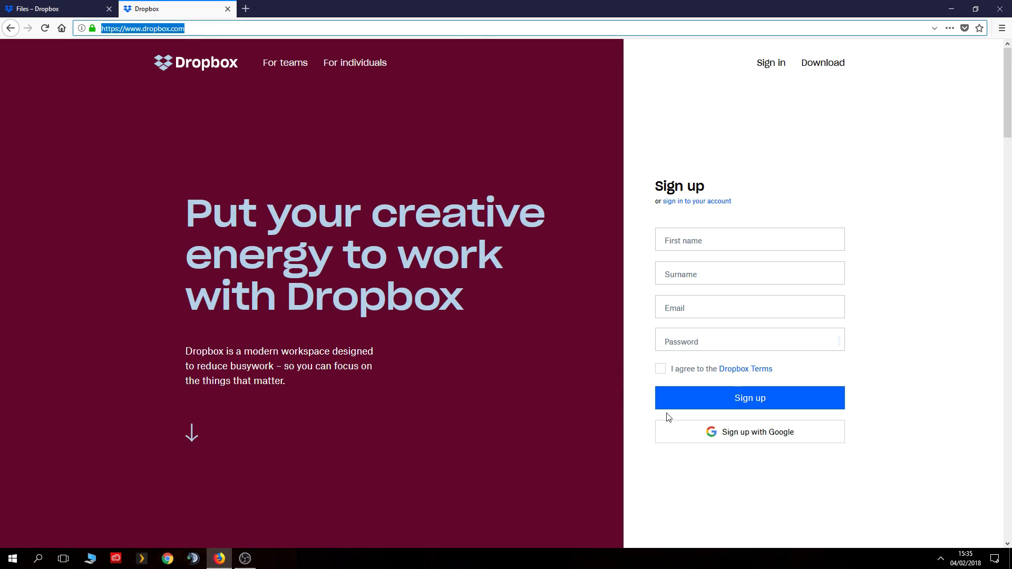
{"action": "left_click", "coordinate": [598, 405]}
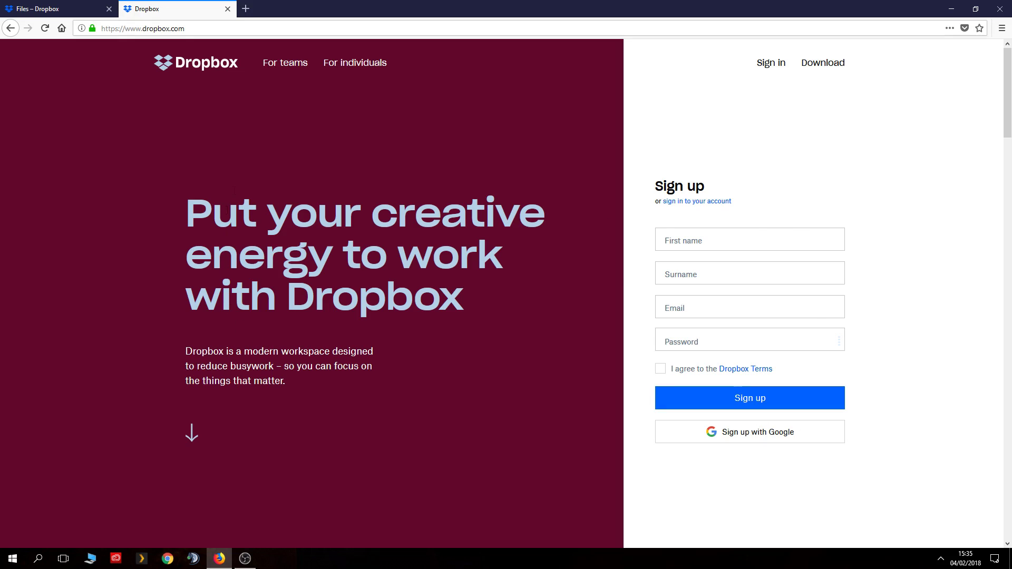
{"action": "left_click", "coordinate": [227, 9]}
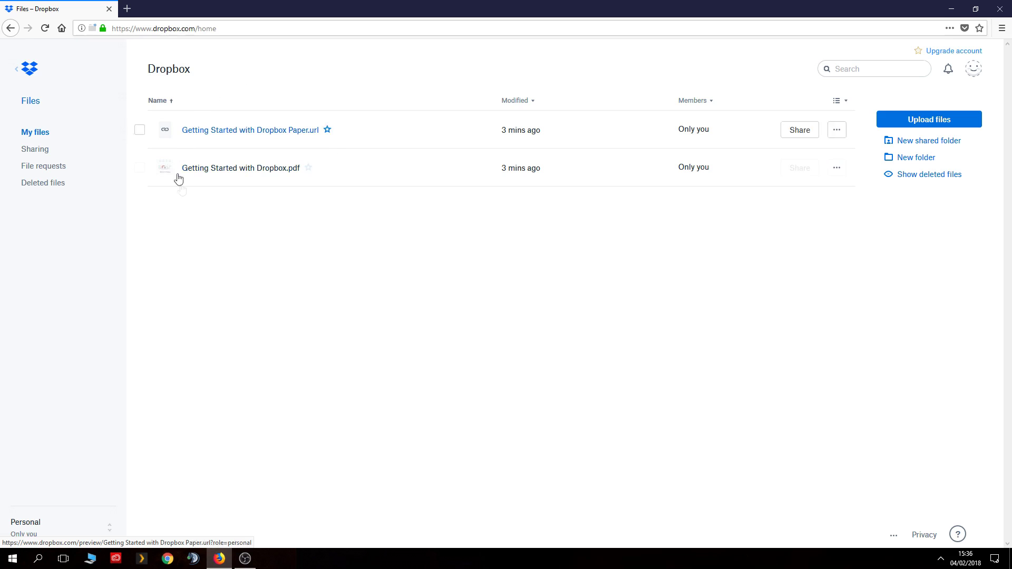
{"action": "left_click", "coordinate": [248, 168]}
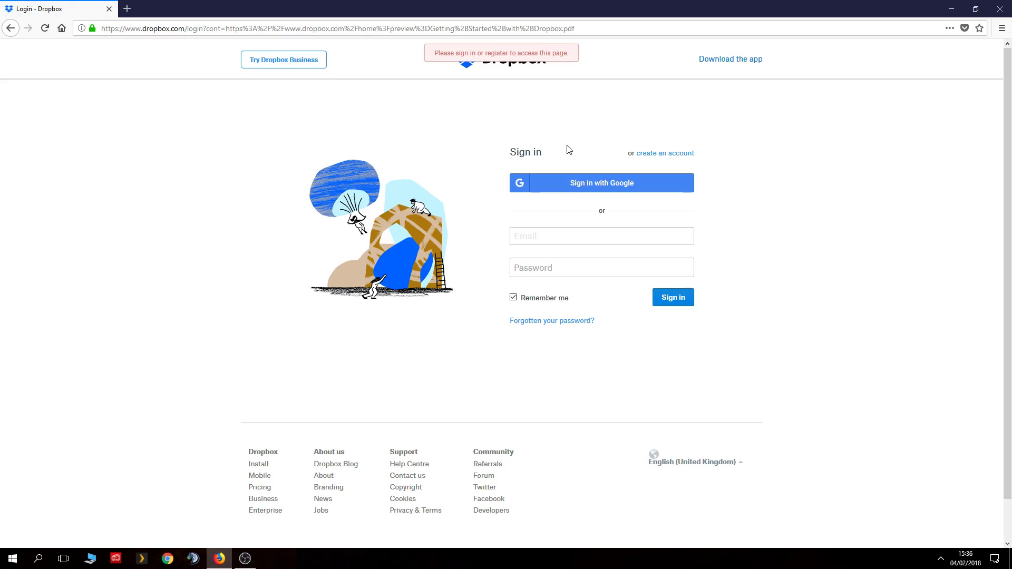
Step: Sign in to Dropbox with the account e-mail and password
{"action": "type", "text": "shadztutorials"}
{"action": "left_click", "coordinate": [606, 250]}
{"action": "left_click", "coordinate": [615, 272]}
{"action": "type", "text": "********"}
{"action": "key", "text": "Return"}
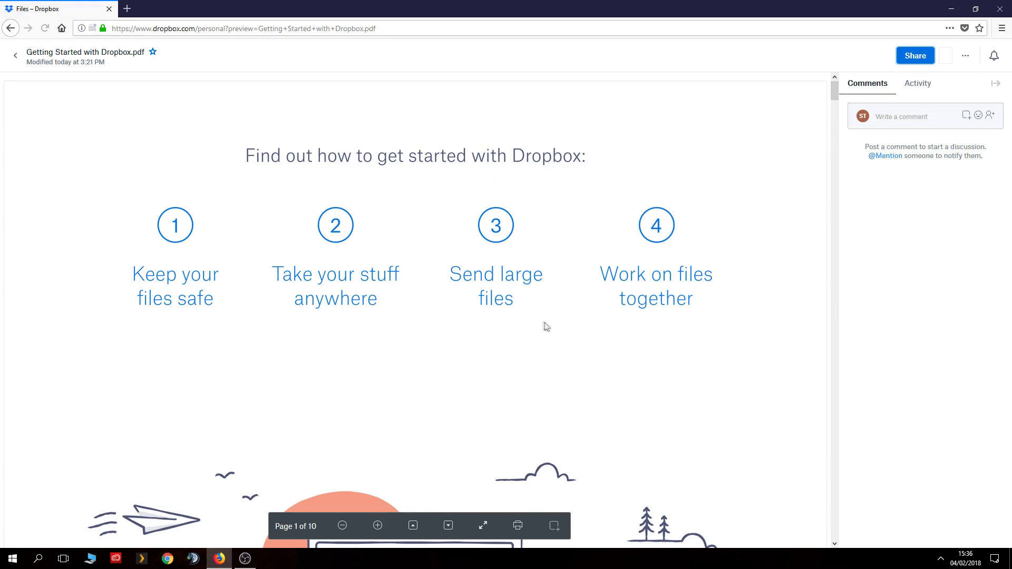
{"action": "scroll", "coordinate": [553, 320], "scroll_direction": "down", "scroll_amount": 2}
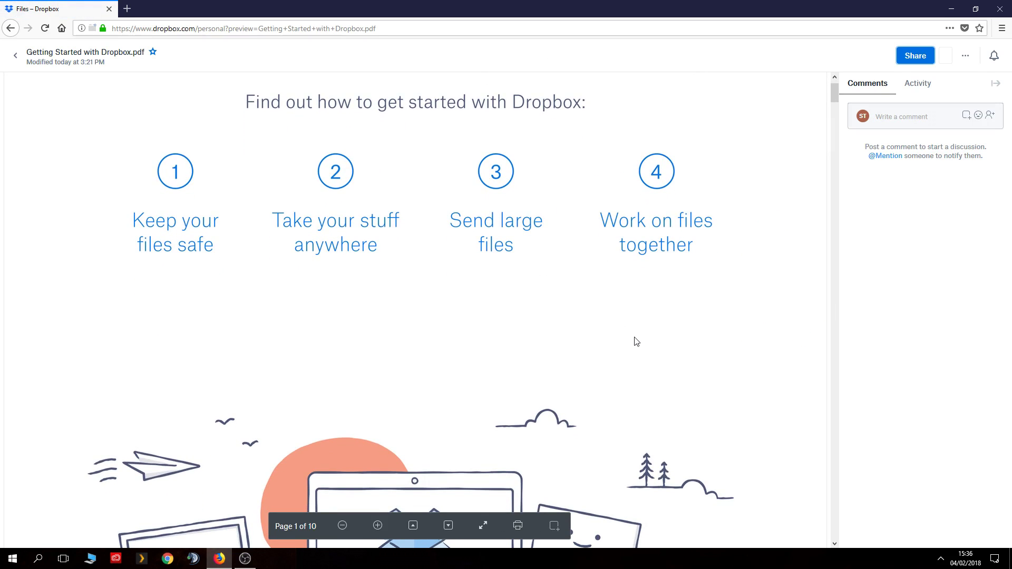
{"action": "scroll", "coordinate": [636, 342], "scroll_direction": "down", "scroll_amount": 10}
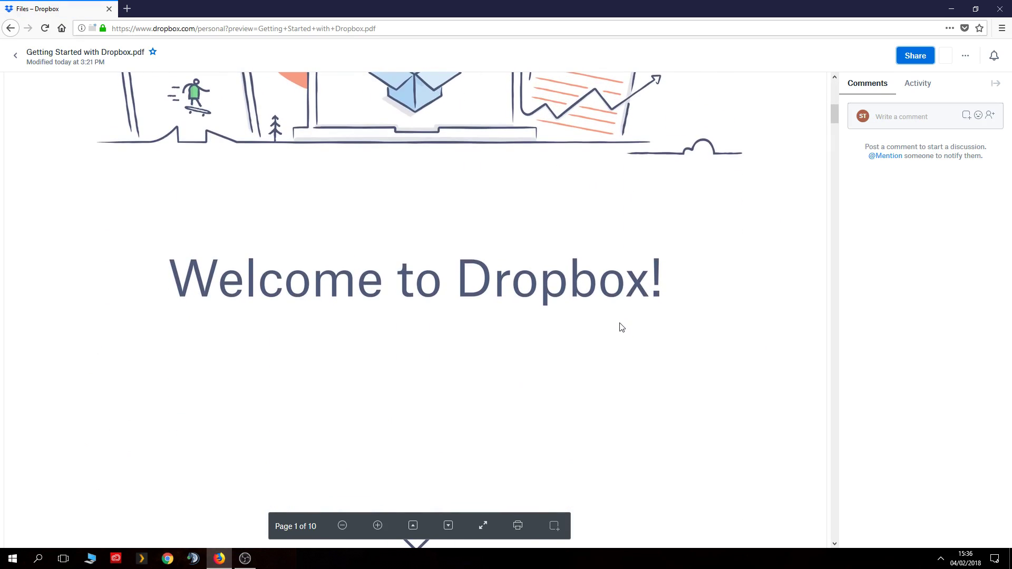
{"action": "scroll", "coordinate": [574, 282], "scroll_direction": "down", "scroll_amount": 10}
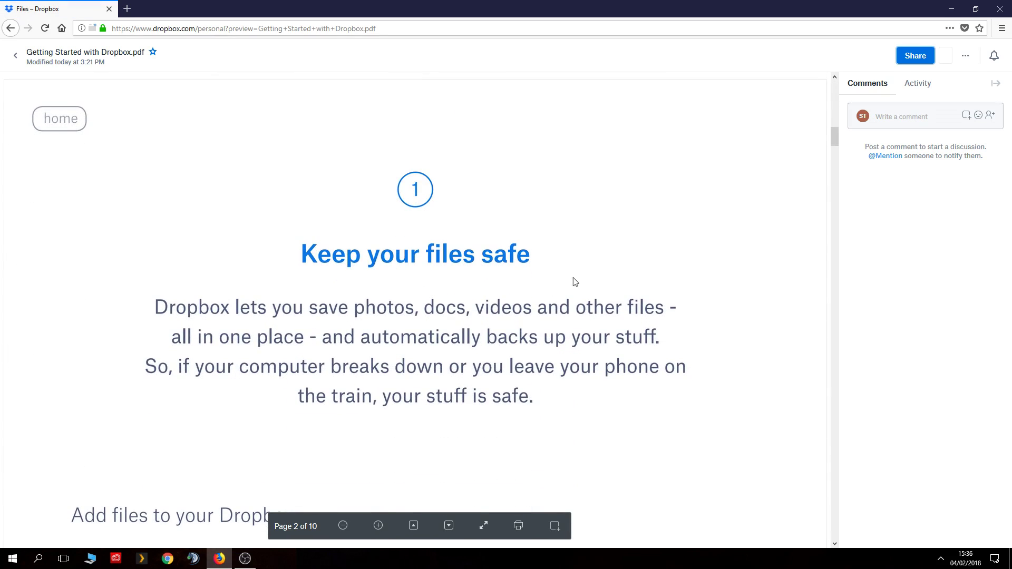
{"action": "scroll", "coordinate": [574, 282], "scroll_direction": "down", "scroll_amount": 8}
{"action": "scroll", "coordinate": [570, 280], "scroll_direction": "up", "scroll_amount": 10}
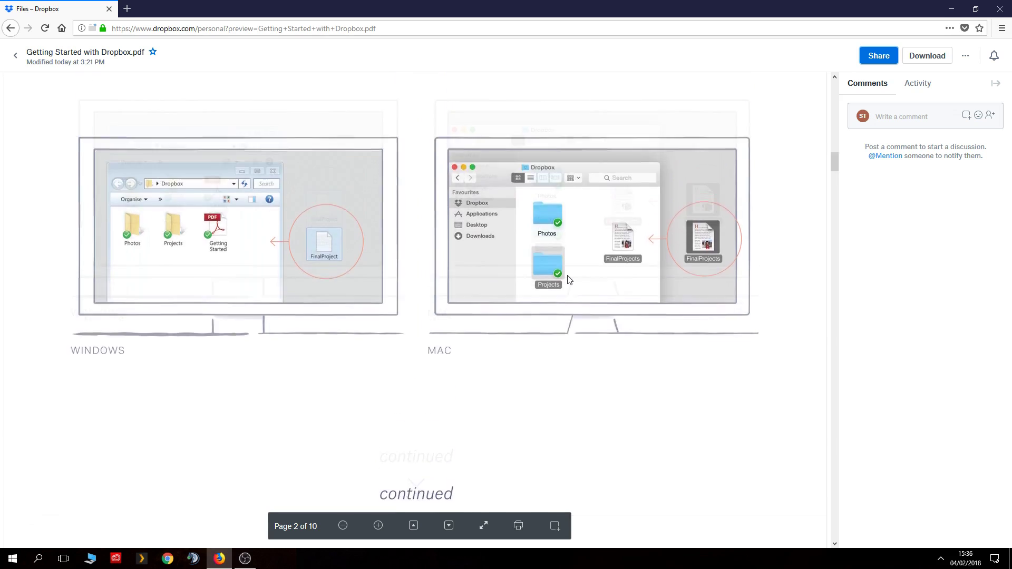
{"action": "scroll", "coordinate": [560, 262], "scroll_direction": "up", "scroll_amount": 10}
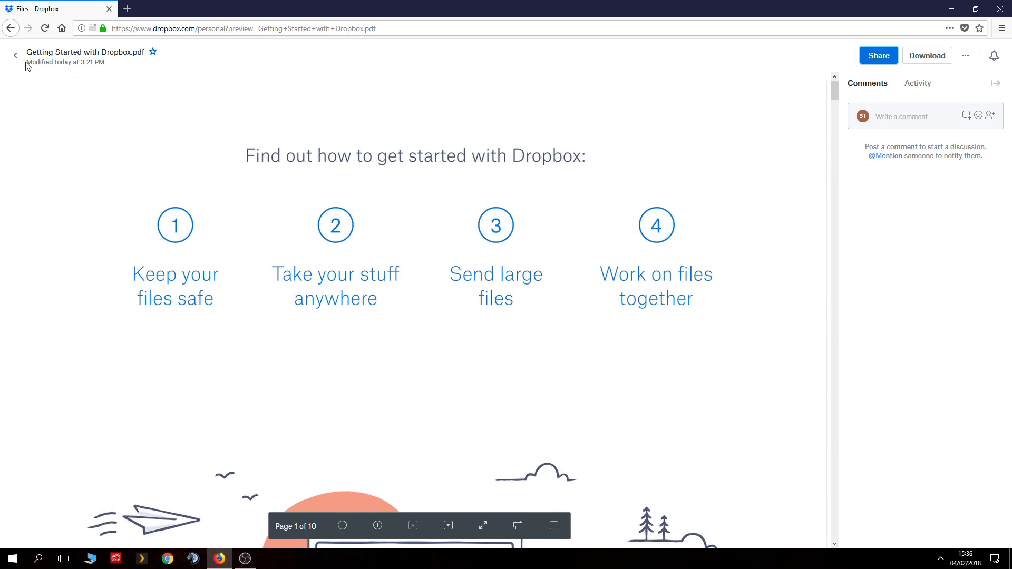
{"action": "left_click", "coordinate": [17, 58]}
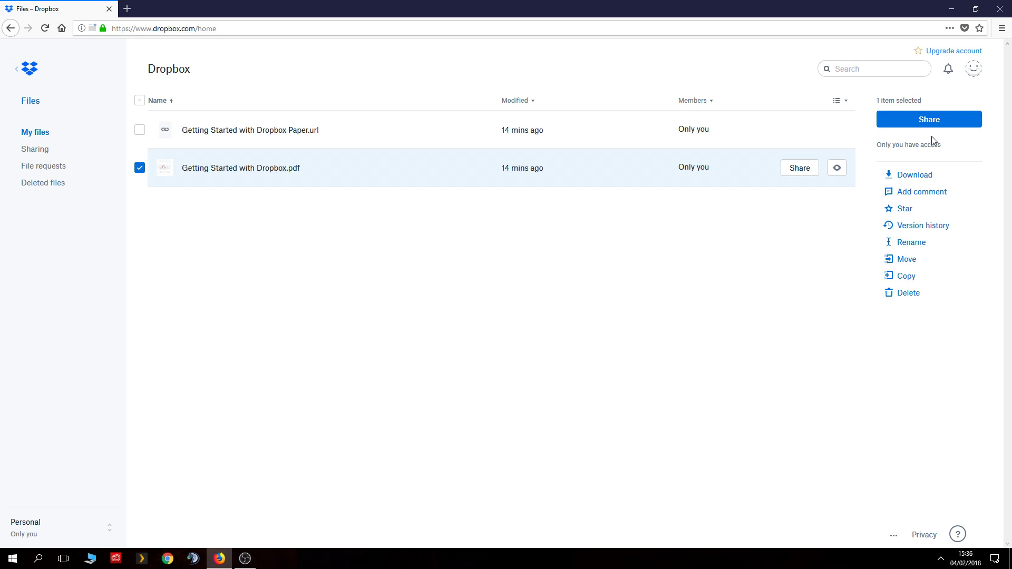
Step: Choose Upgrade from the avatar's account menu to see the Plus, Professional and other plans
{"action": "left_click", "coordinate": [974, 69]}
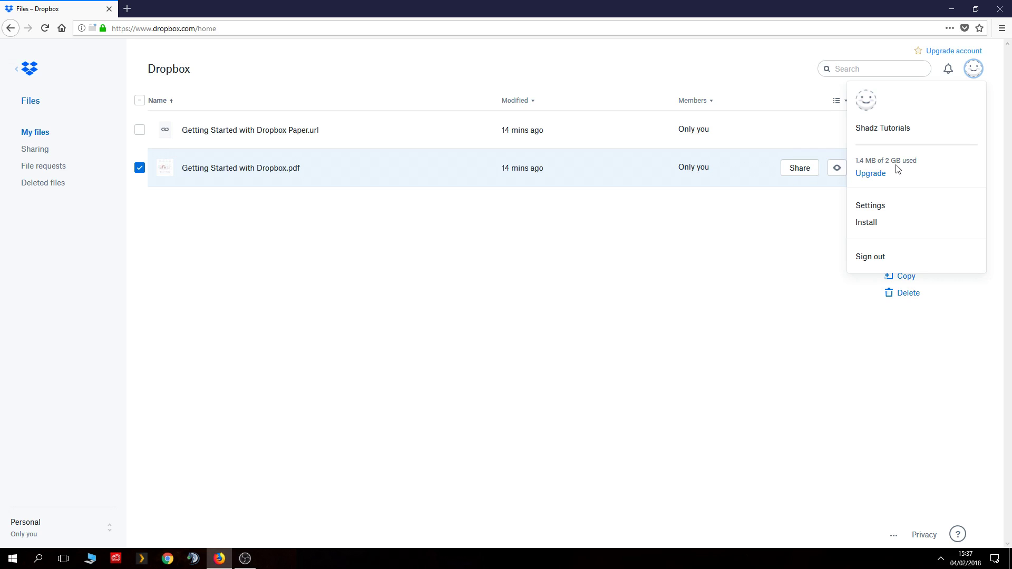
{"action": "left_click", "coordinate": [871, 175]}
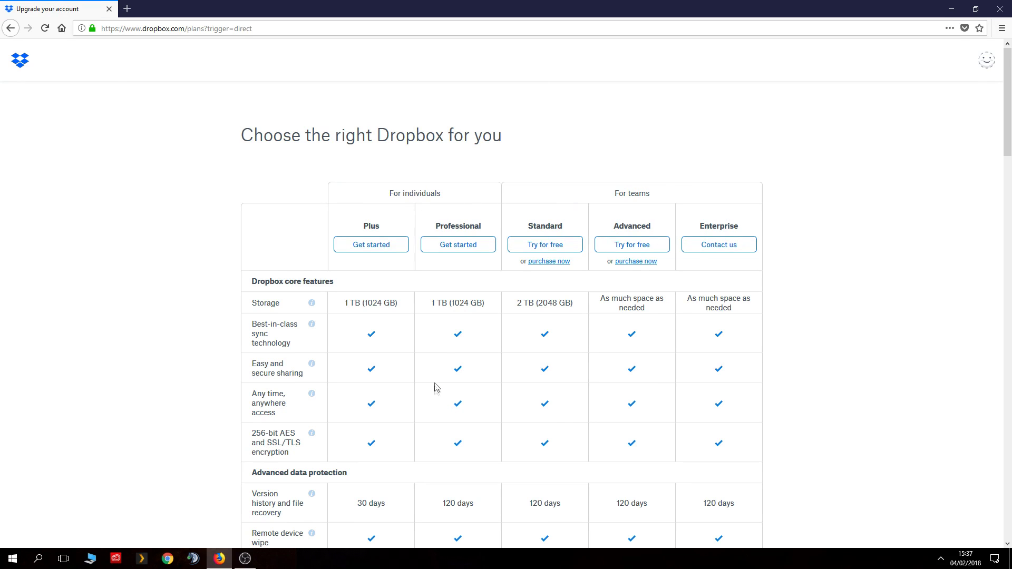
Step: Scroll through the plans table, highlighting the Plus plan's 1 TB storage figure
{"action": "scroll", "coordinate": [435, 330], "scroll_direction": "down", "scroll_amount": 1}
{"action": "scroll", "coordinate": [434, 331], "scroll_direction": "down", "scroll_amount": 3}
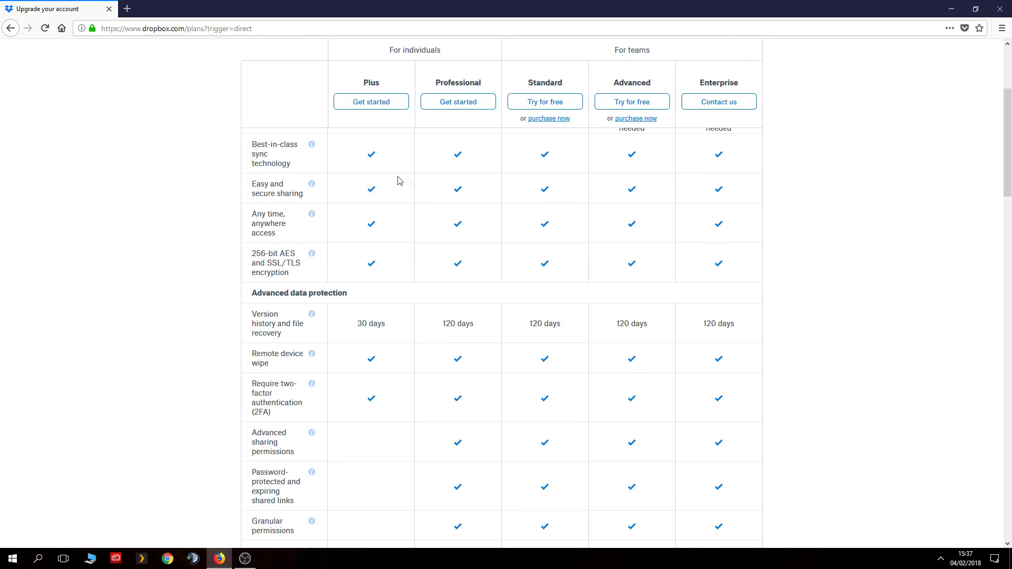
{"action": "scroll", "coordinate": [443, 406], "scroll_direction": "up", "scroll_amount": 3}
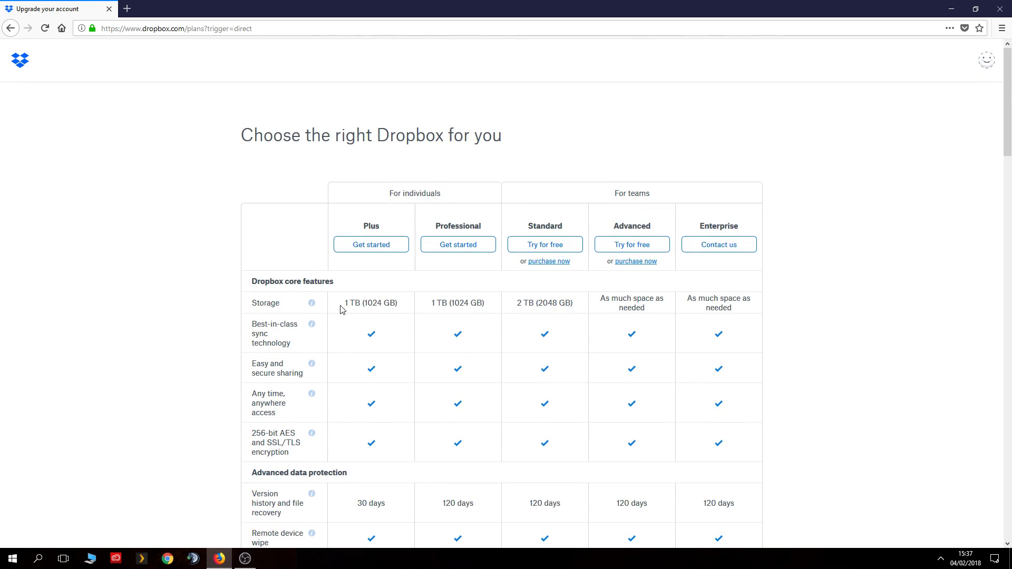
{"action": "left_click_drag", "start_coordinate": [341, 302], "coordinate": [401, 307]}
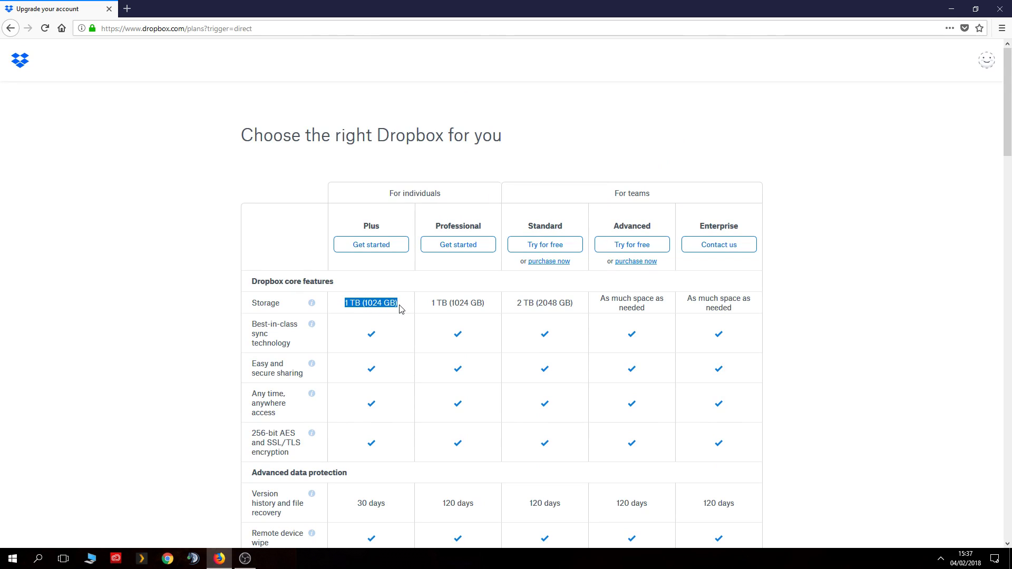
{"action": "scroll", "coordinate": [446, 353], "scroll_direction": "down", "scroll_amount": 5}
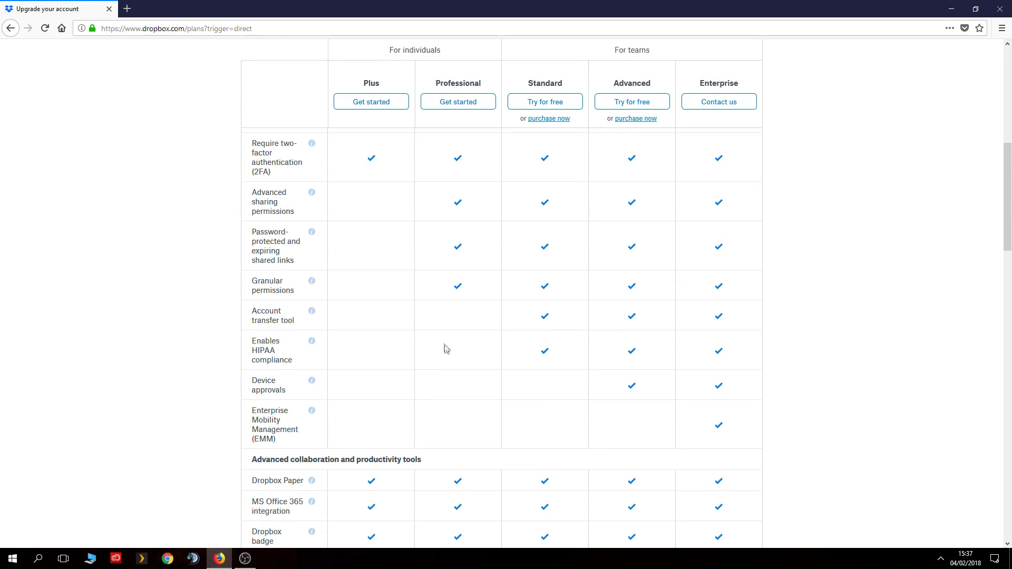
{"action": "scroll", "coordinate": [436, 411], "scroll_direction": "down", "scroll_amount": 10}
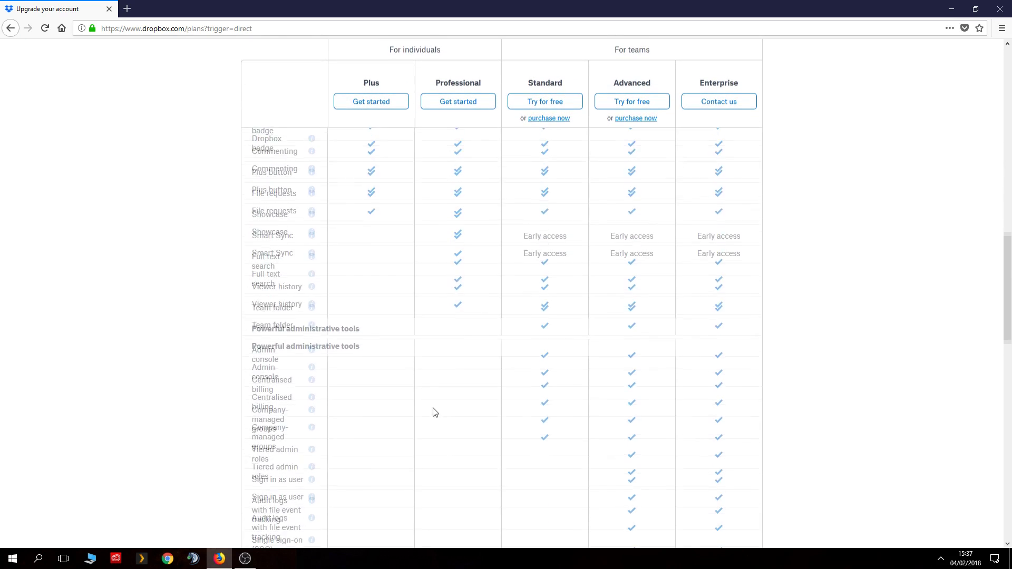
{"action": "scroll", "coordinate": [430, 404], "scroll_direction": "down", "scroll_amount": 5}
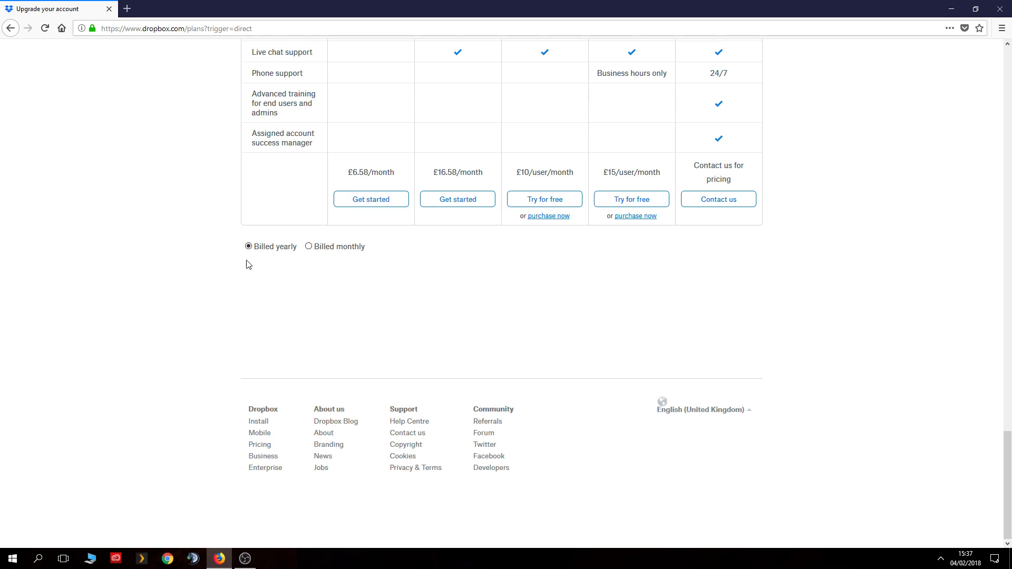
Step: Compare Billed monthly and Billed yearly prices, then return to the My files list
{"action": "left_click", "coordinate": [309, 247]}
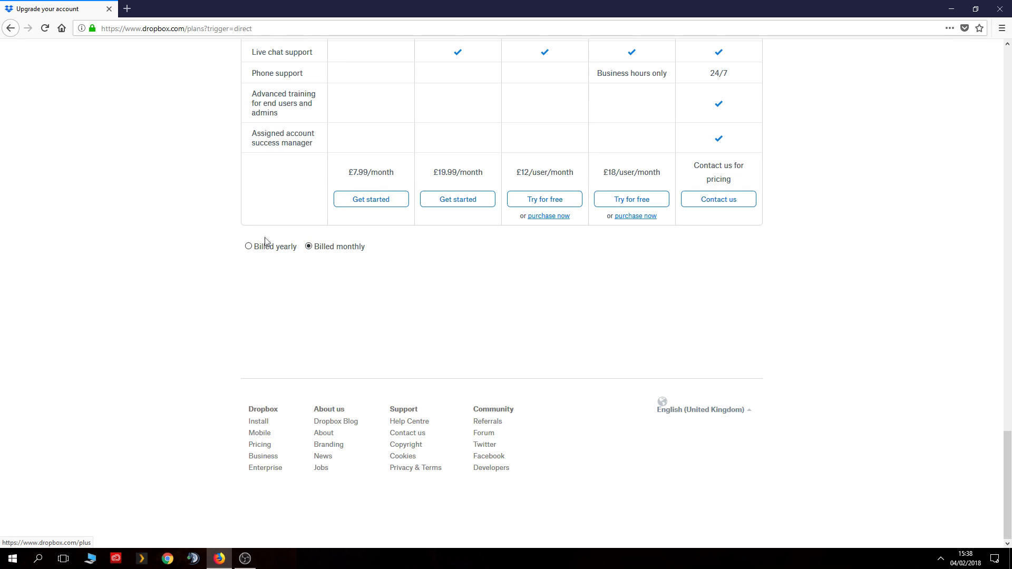
{"action": "left_click", "coordinate": [249, 248]}
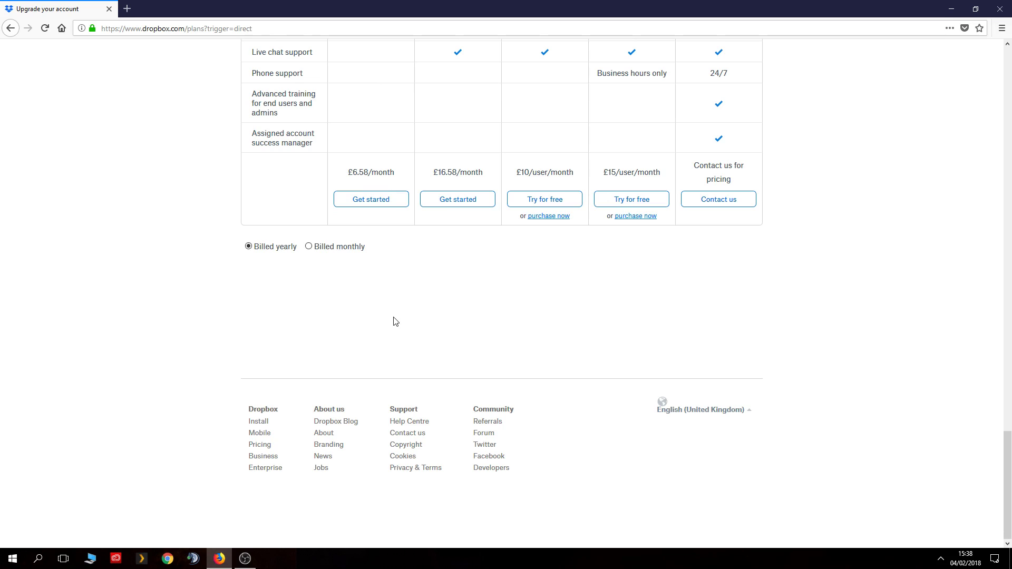
{"action": "scroll", "coordinate": [395, 321], "scroll_direction": "up", "scroll_amount": 20}
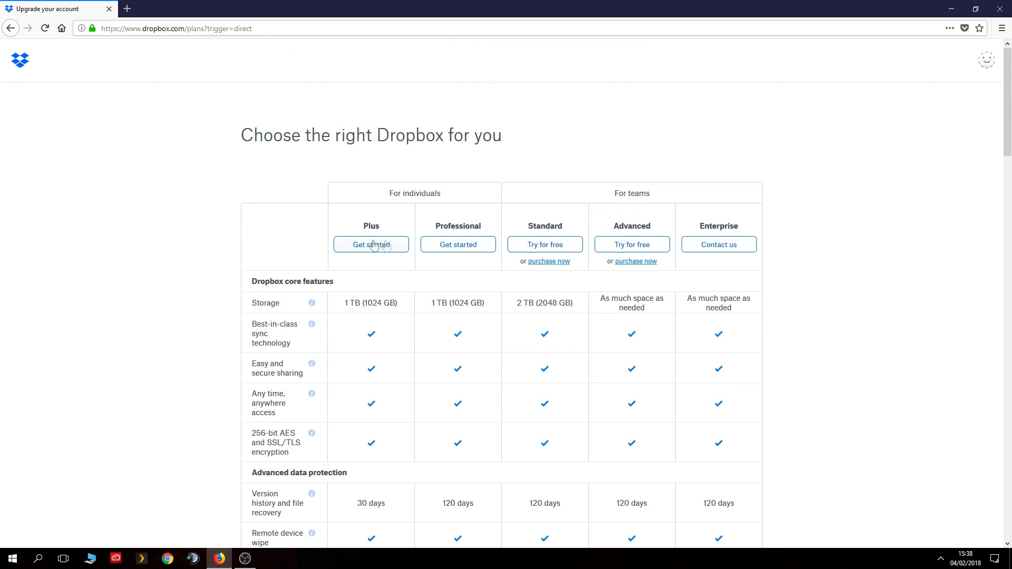
{"action": "scroll", "coordinate": [333, 343], "scroll_direction": "down", "scroll_amount": 5}
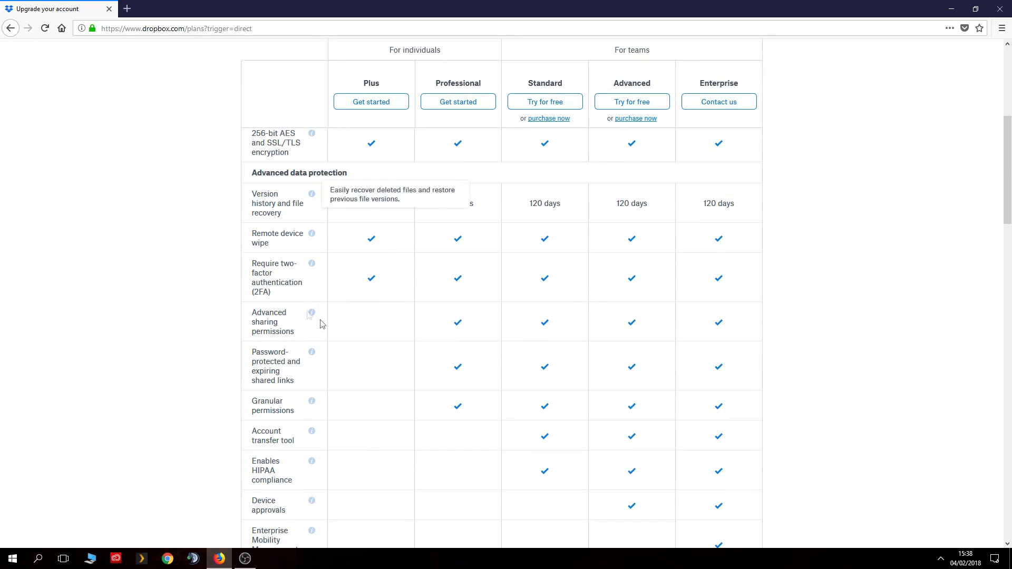
{"action": "key", "text": "alt+Left"}
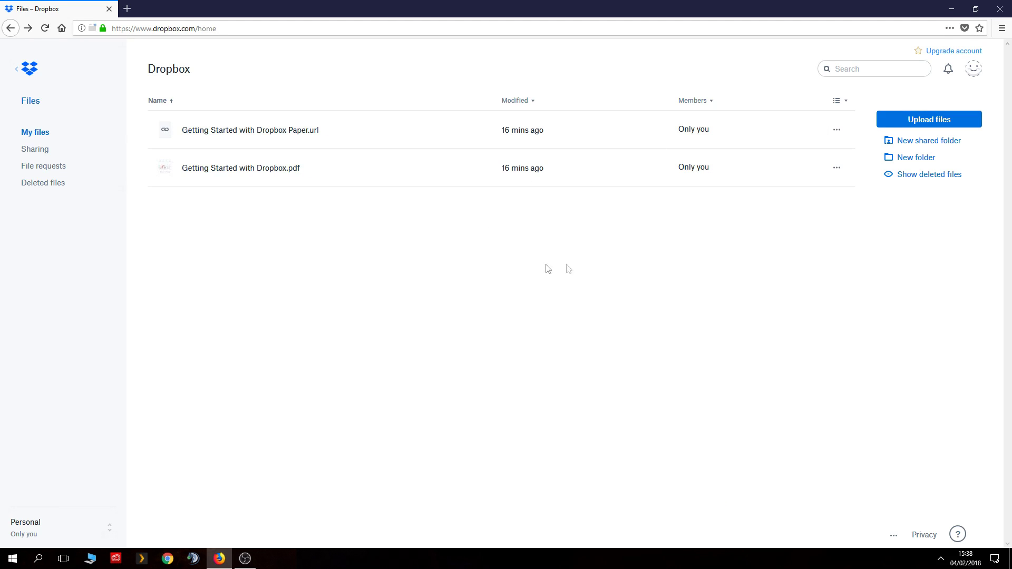
Step: Upload the DropBox Word document from the Desktop folder with Upload files
{"action": "left_click", "coordinate": [903, 126]}
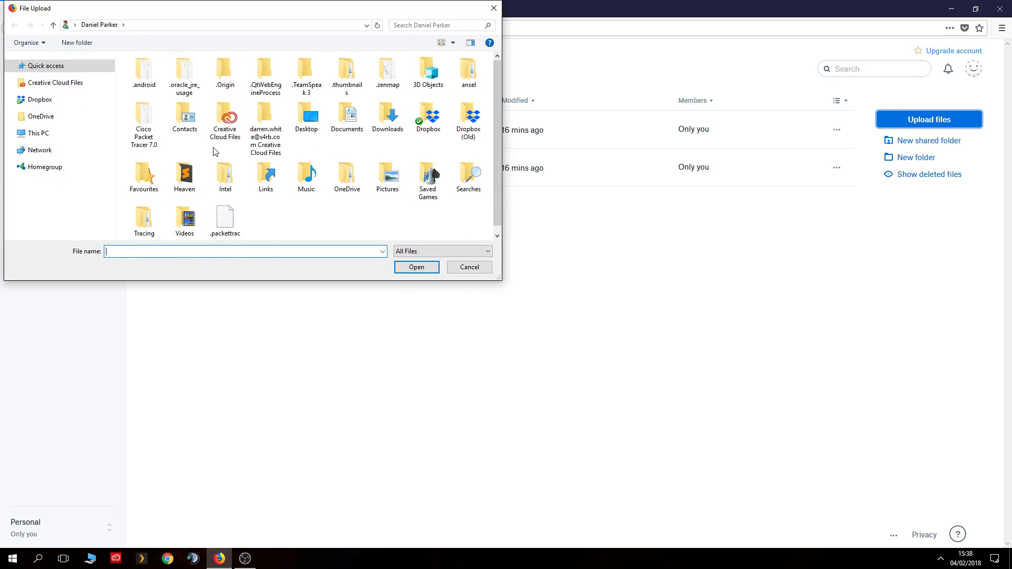
{"action": "left_click_drag", "start_coordinate": [498, 277], "coordinate": [542, 319]}
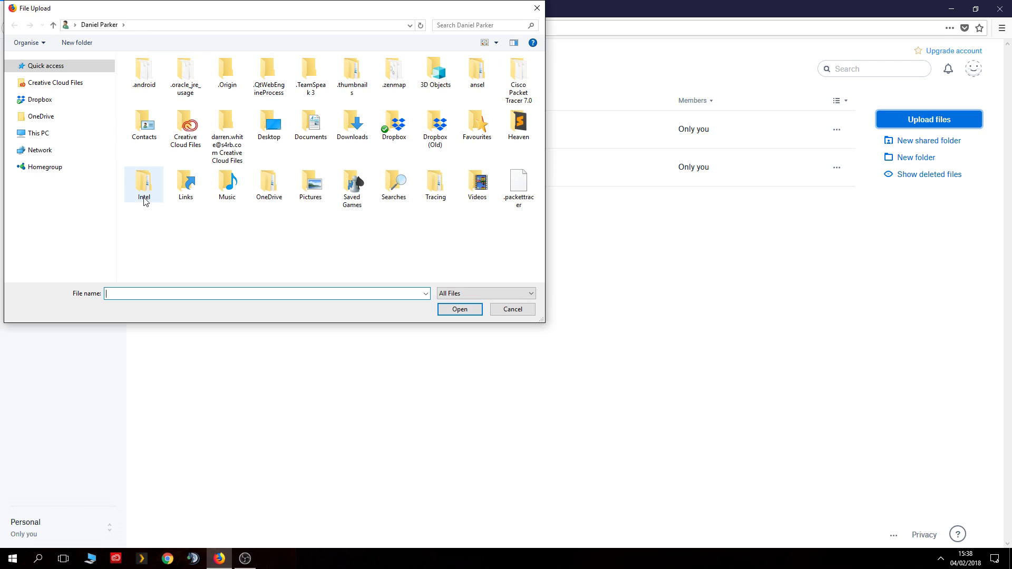
{"action": "double_click", "coordinate": [268, 126]}
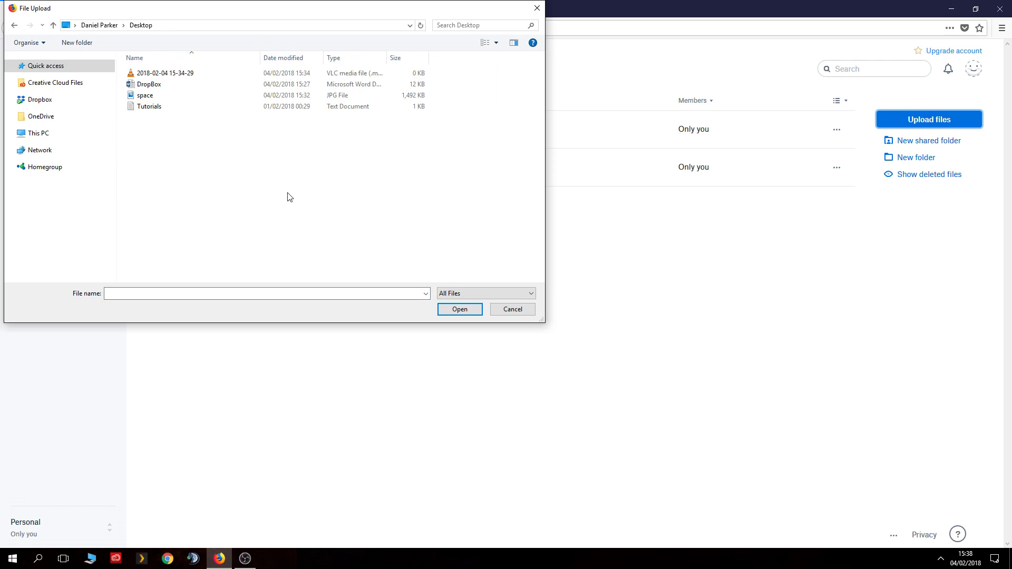
{"action": "left_click", "coordinate": [158, 86]}
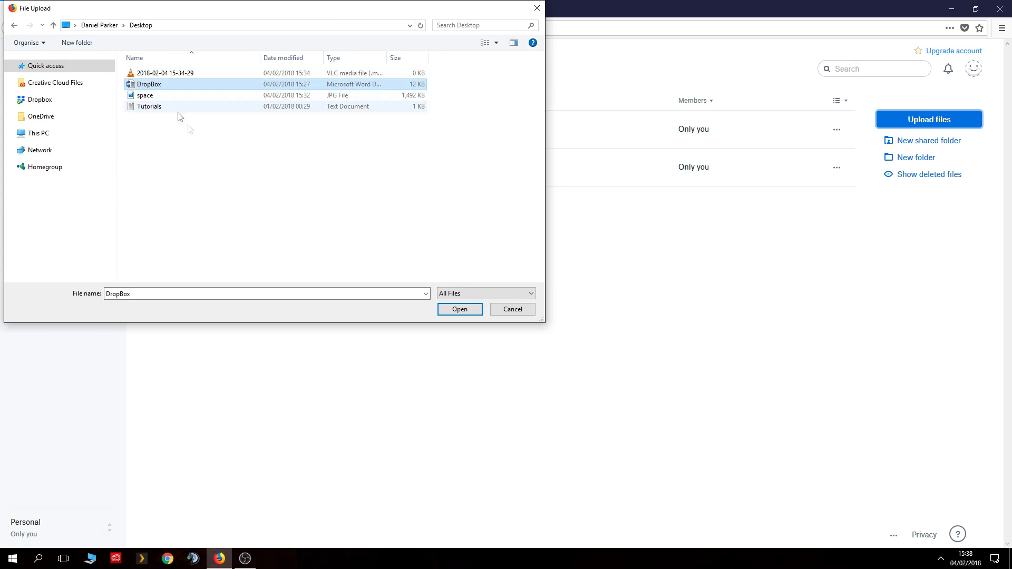
{"action": "left_click", "coordinate": [455, 311]}
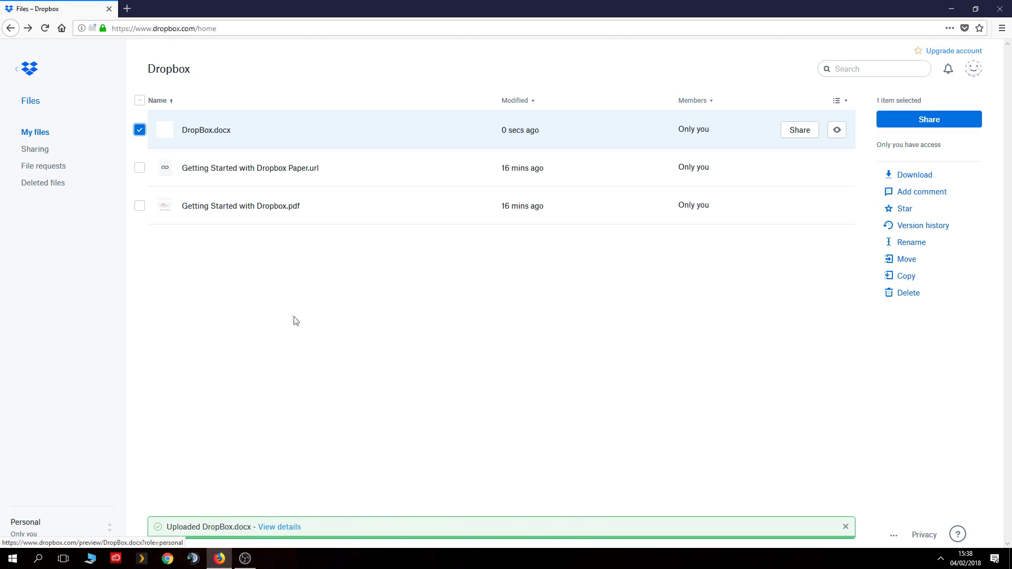
{"action": "left_click", "coordinate": [139, 129]}
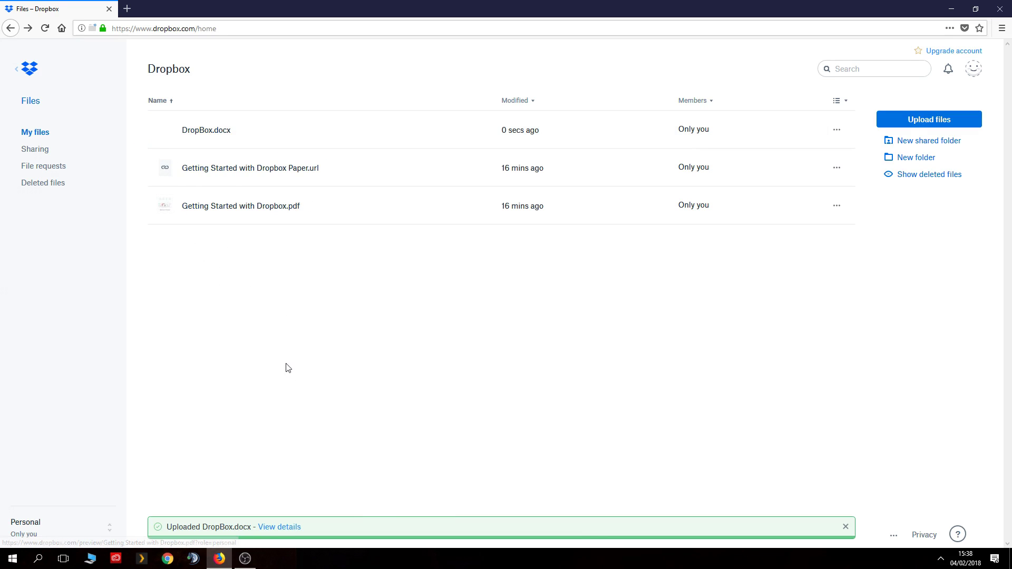
{"action": "left_click", "coordinate": [214, 130]}
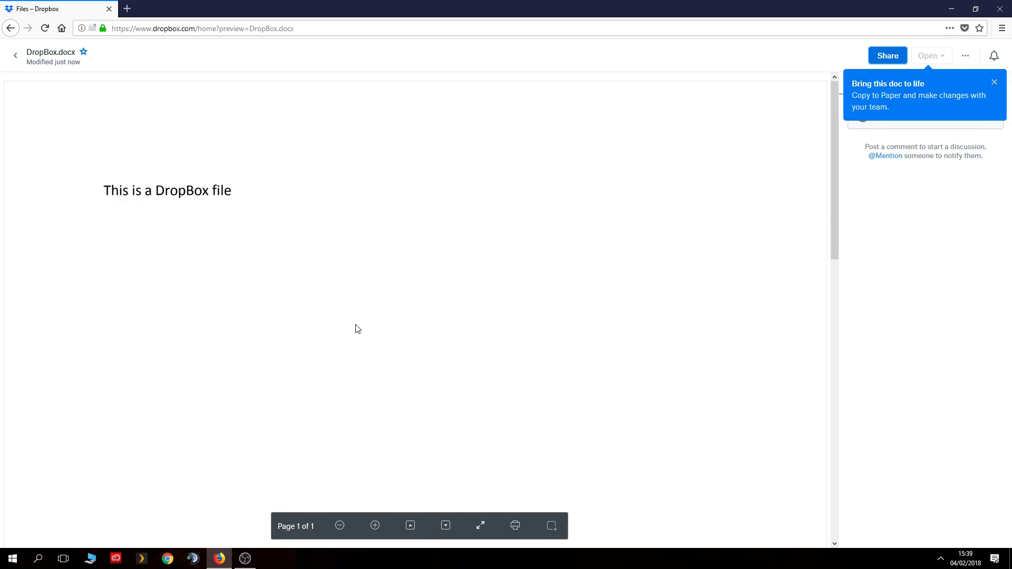
{"action": "key", "text": "alt+Left"}
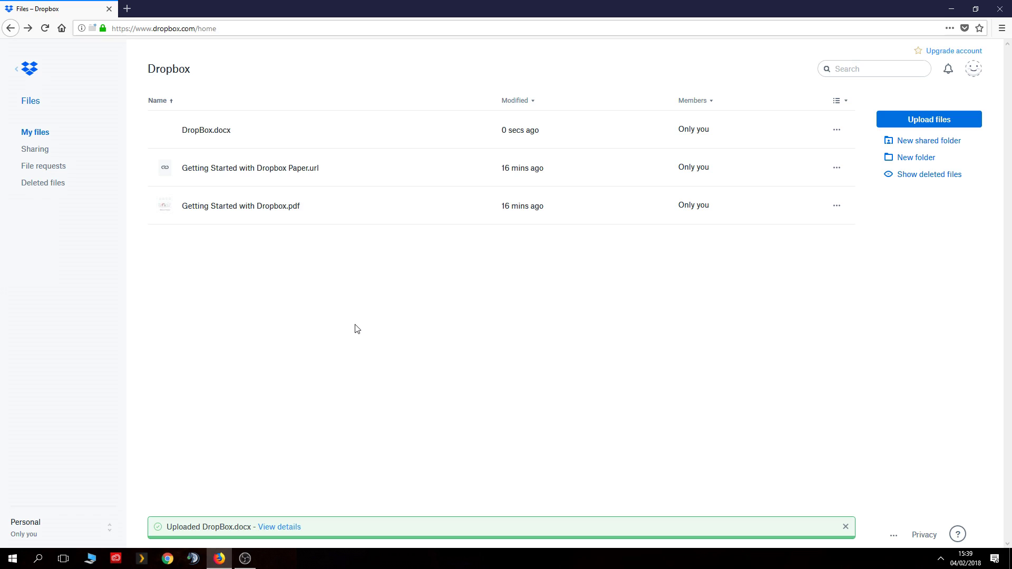
Step: Dismiss the upload notice and view Recent Files in the Dropbox tray app
{"action": "left_click", "coordinate": [846, 528]}
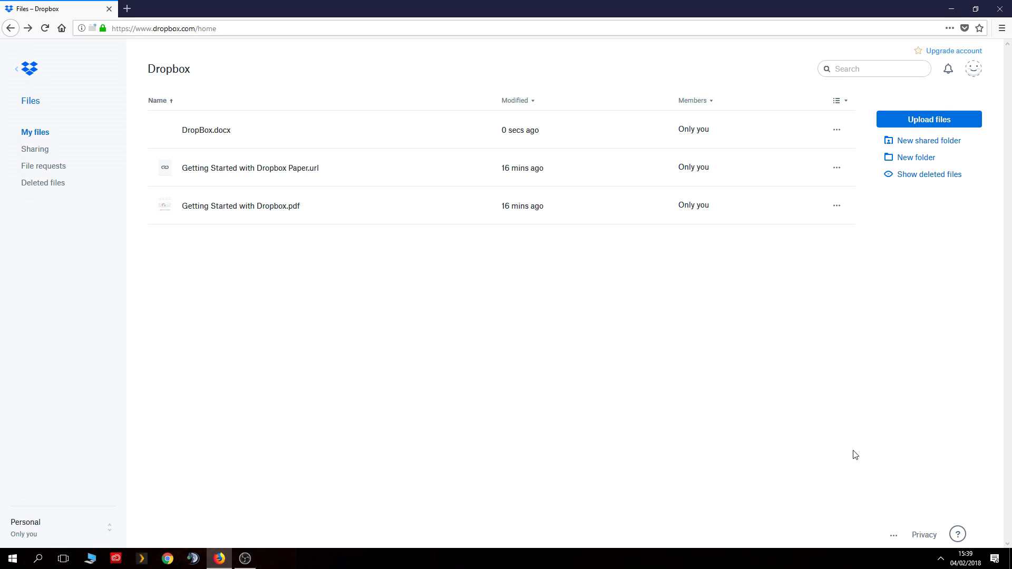
{"action": "left_click", "coordinate": [941, 560]}
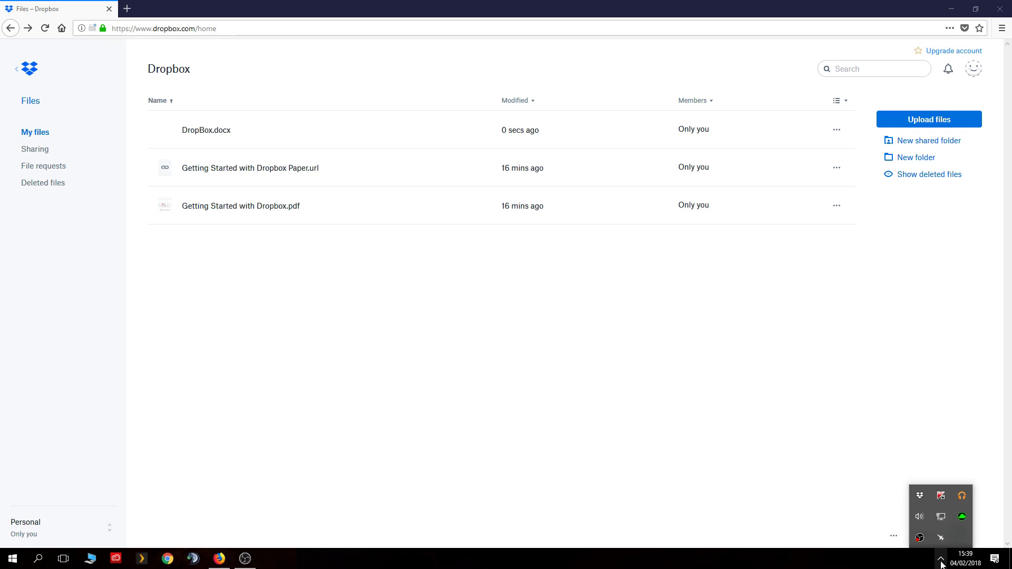
{"action": "left_click", "coordinate": [918, 498]}
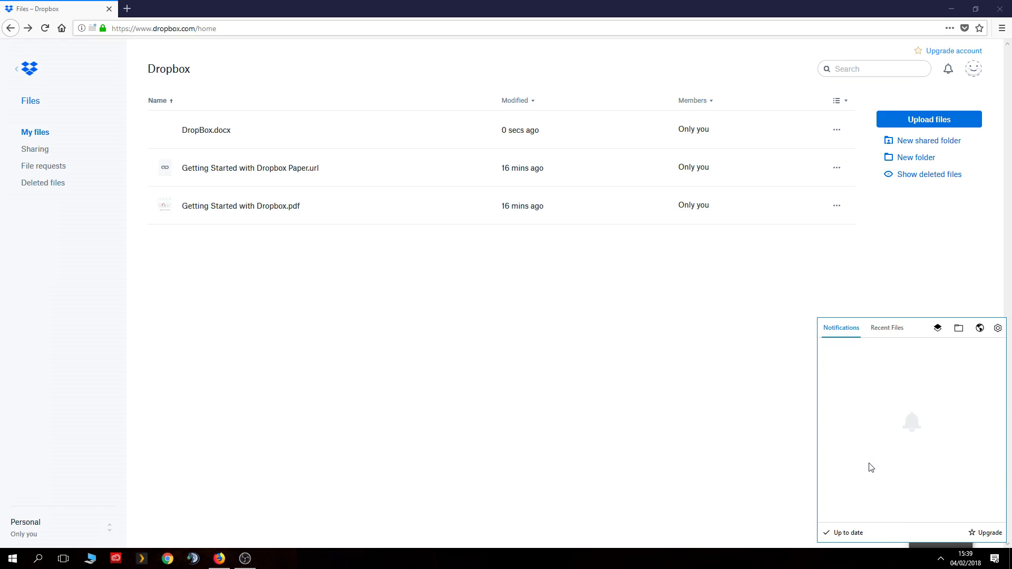
{"action": "left_click", "coordinate": [886, 329]}
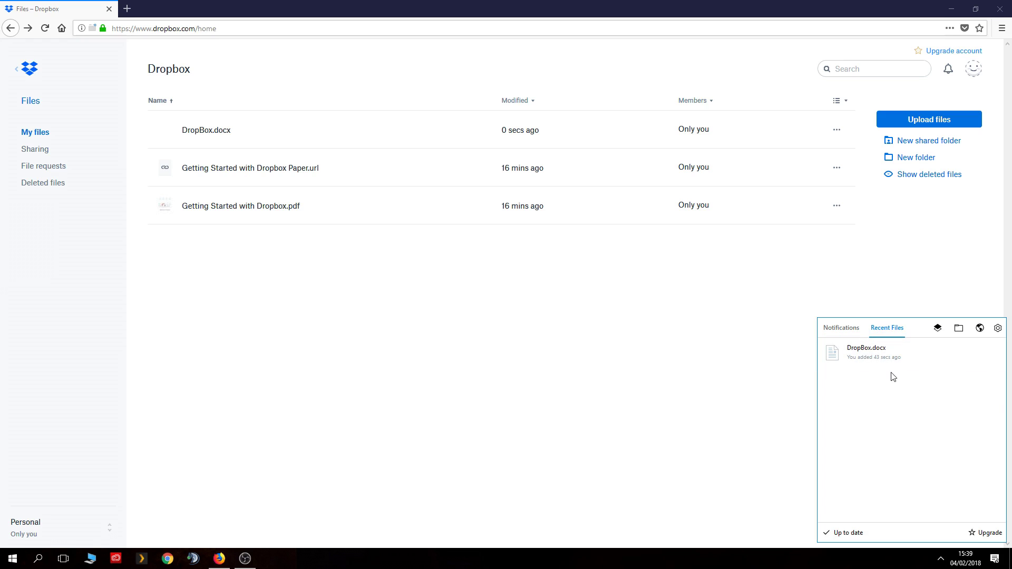
{"action": "mouse_move", "coordinate": [873, 357]}
Step: Open the local Dropbox folder in a restored Explorer window beside the desktop
{"action": "left_click", "coordinate": [959, 328]}
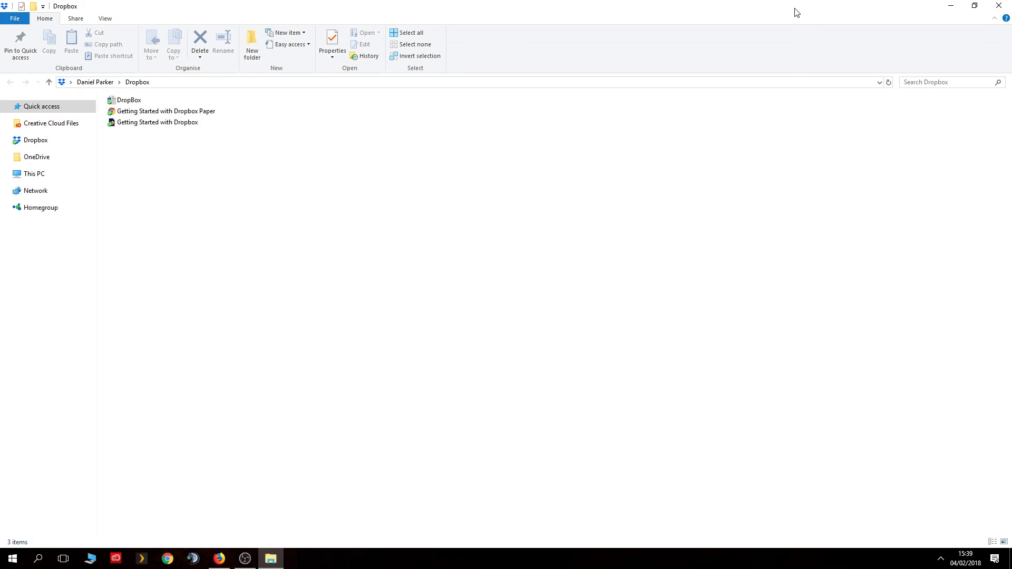
{"action": "left_click", "coordinate": [975, 6]}
{"action": "left_click_drag", "start_coordinate": [885, 11], "coordinate": [858, 43]}
{"action": "left_click", "coordinate": [953, 9]}
{"action": "left_click", "coordinate": [953, 9]}
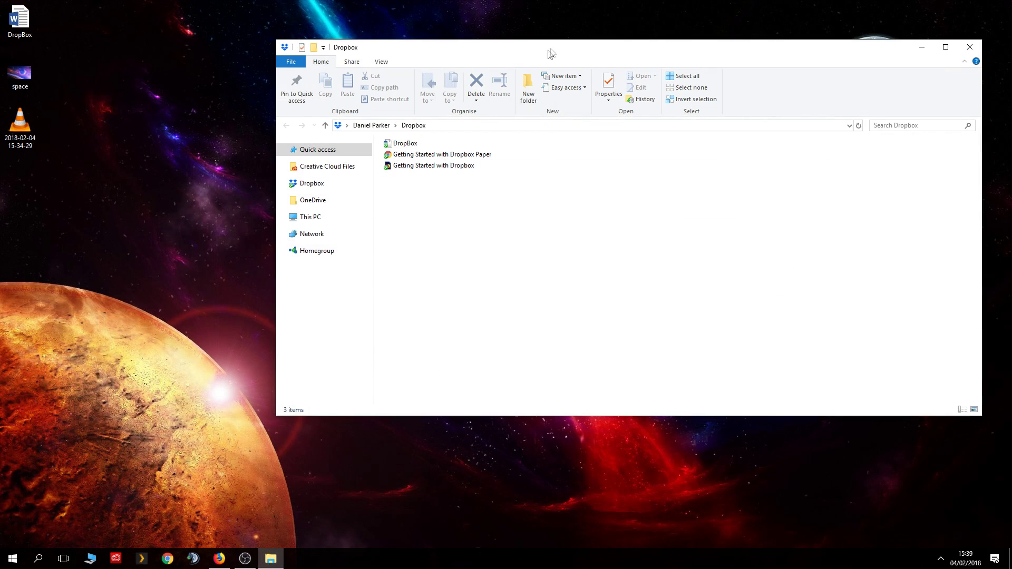
{"action": "left_click_drag", "start_coordinate": [547, 50], "coordinate": [535, 34]}
Step: Move the desktop space image into the Dropbox folder and maximize the window
{"action": "left_click", "coordinate": [20, 73]}
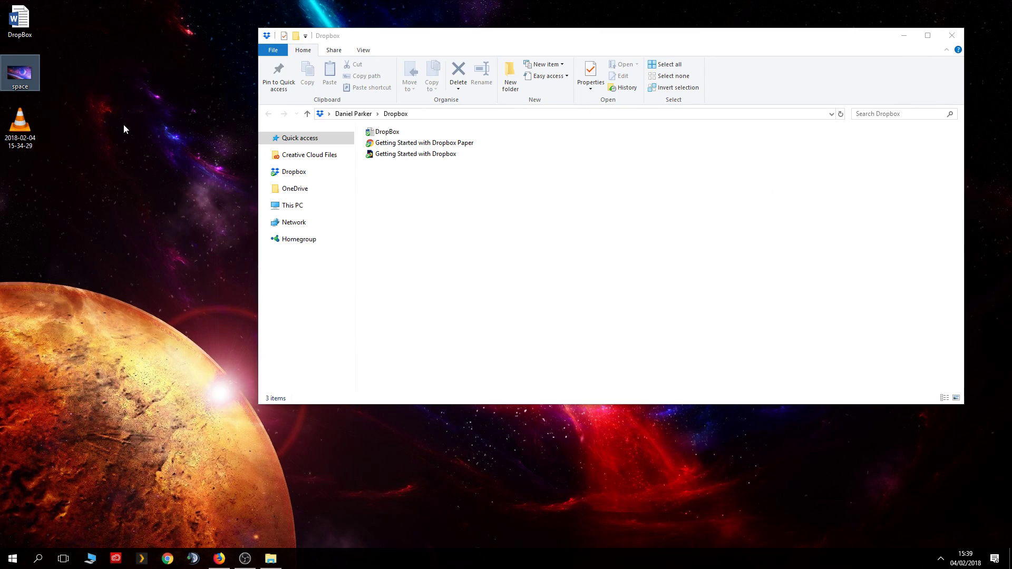
{"action": "left_click_drag", "start_coordinate": [19, 72], "coordinate": [416, 194]}
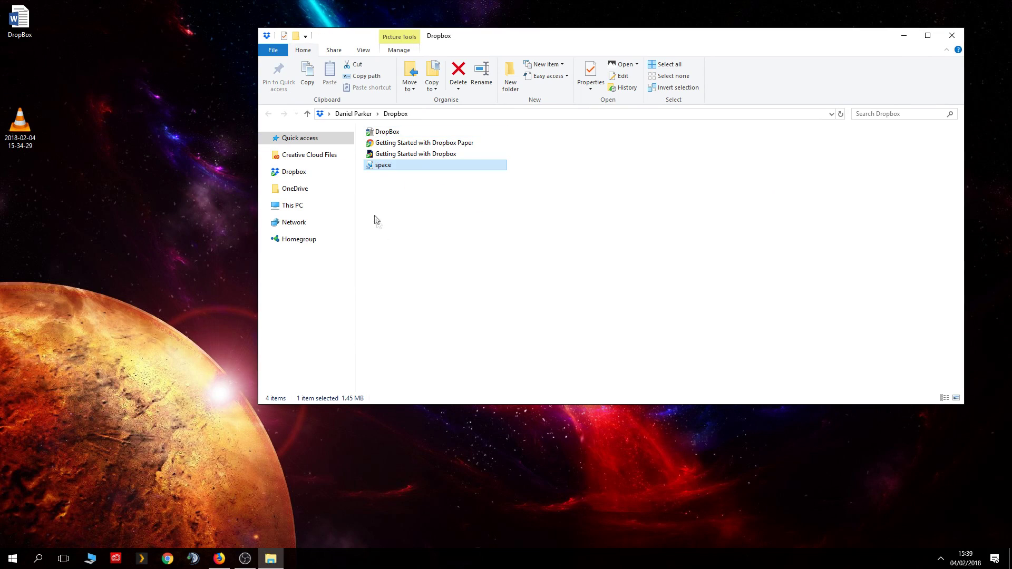
{"action": "left_click", "coordinate": [927, 36]}
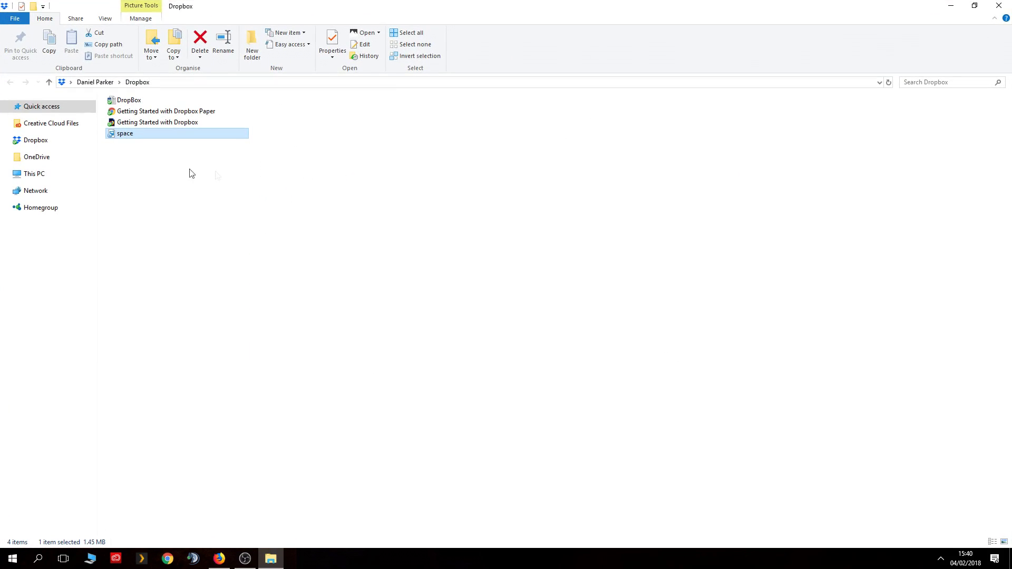
{"action": "left_click", "coordinate": [108, 20]}
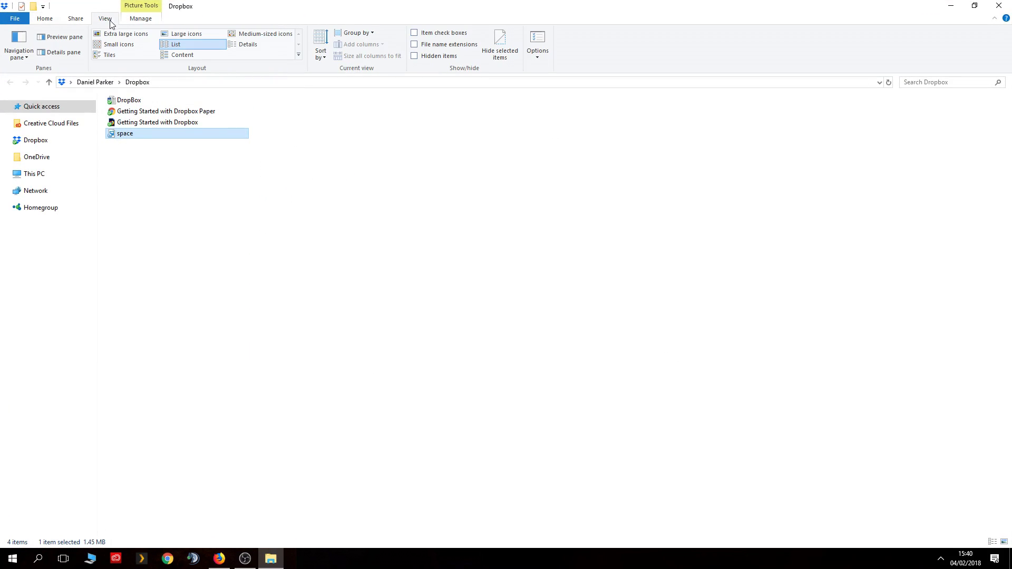
Step: Switch the Dropbox folder view to Extra large icons and deselect the space image
{"action": "left_click", "coordinate": [121, 35]}
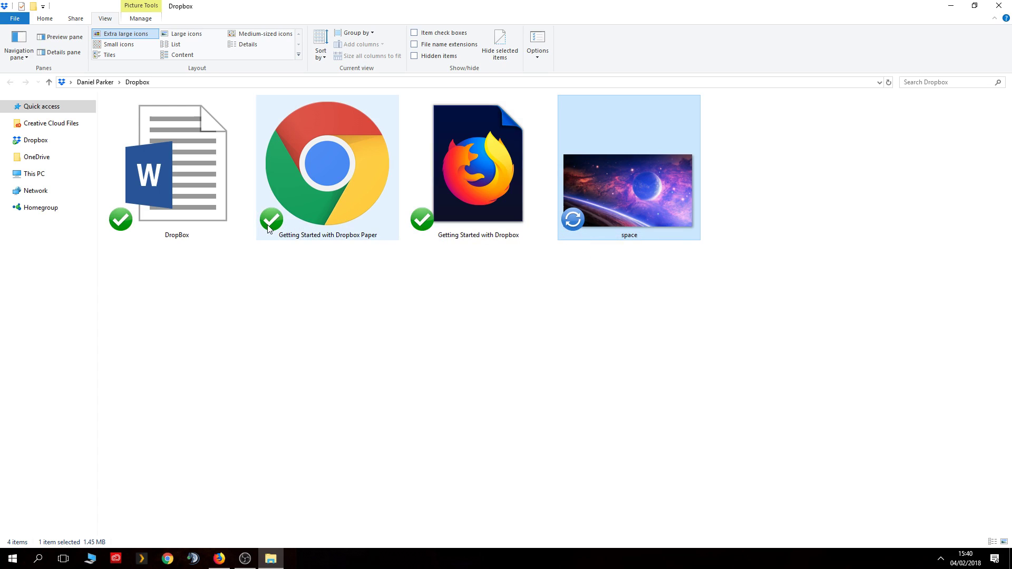
{"action": "left_click", "coordinate": [683, 378]}
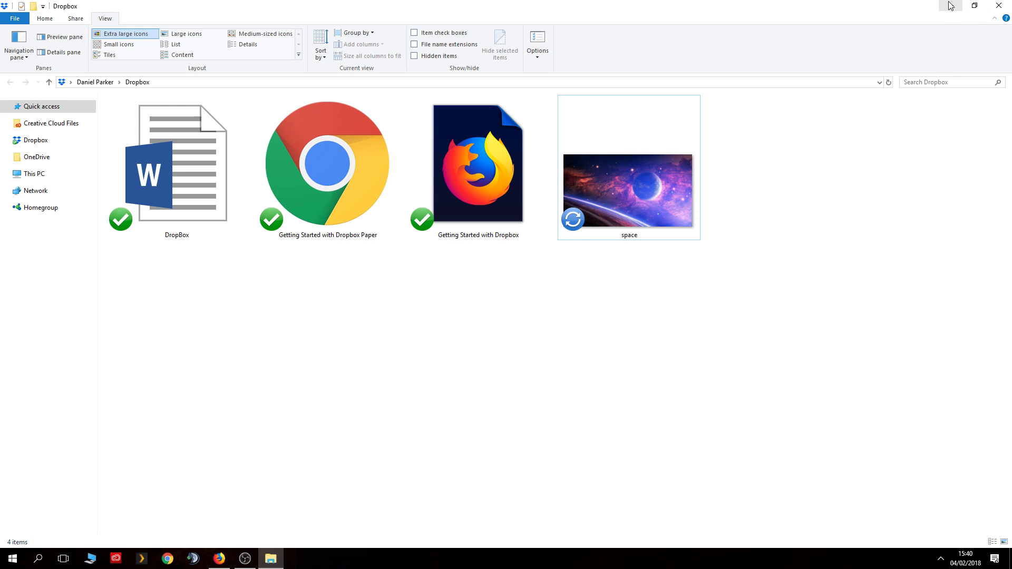
Step: Rename the desktop Word file DropBox to DropBox01
{"action": "left_click", "coordinate": [974, 5]}
{"action": "left_click_drag", "start_coordinate": [477, 18], "coordinate": [466, 38]}
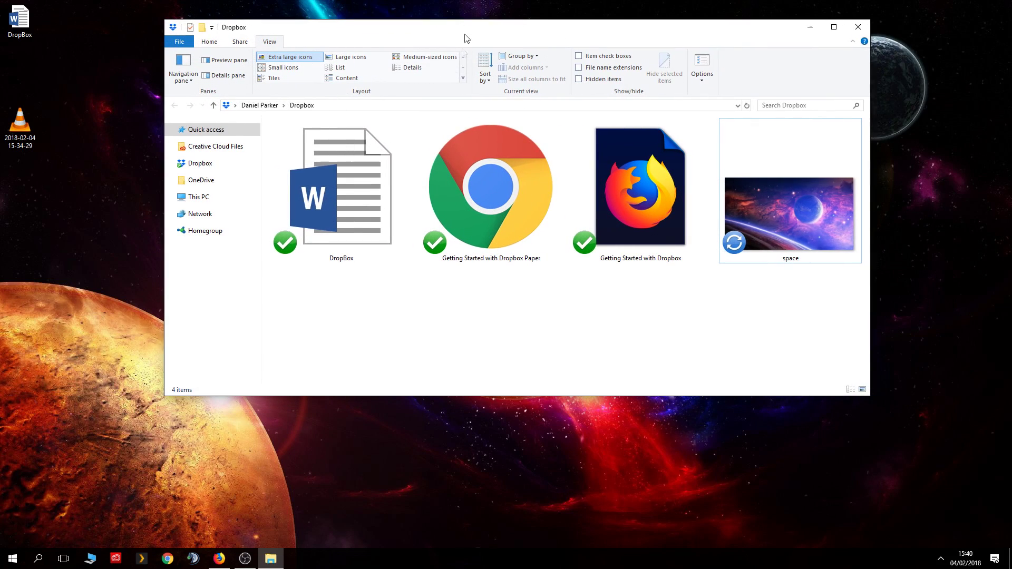
{"action": "right_click", "coordinate": [19, 24]}
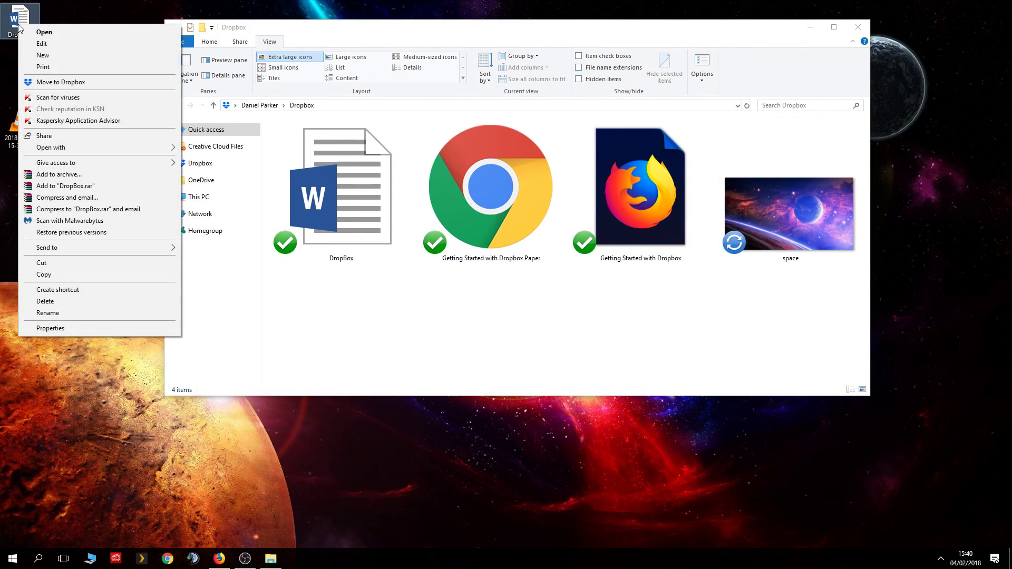
{"action": "left_click", "coordinate": [47, 313]}
{"action": "left_click", "coordinate": [36, 37]}
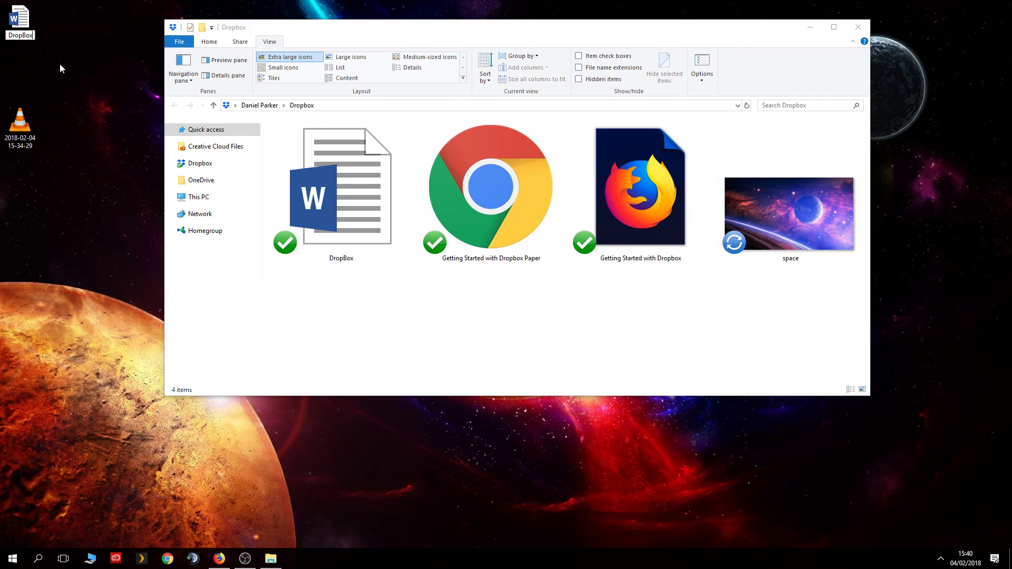
{"action": "type", "text": "01"}
{"action": "key", "text": "Return"}
Step: Move DropBox01 into the Dropbox folder, close the older window, and maximize the other
{"action": "right_click", "coordinate": [24, 23]}
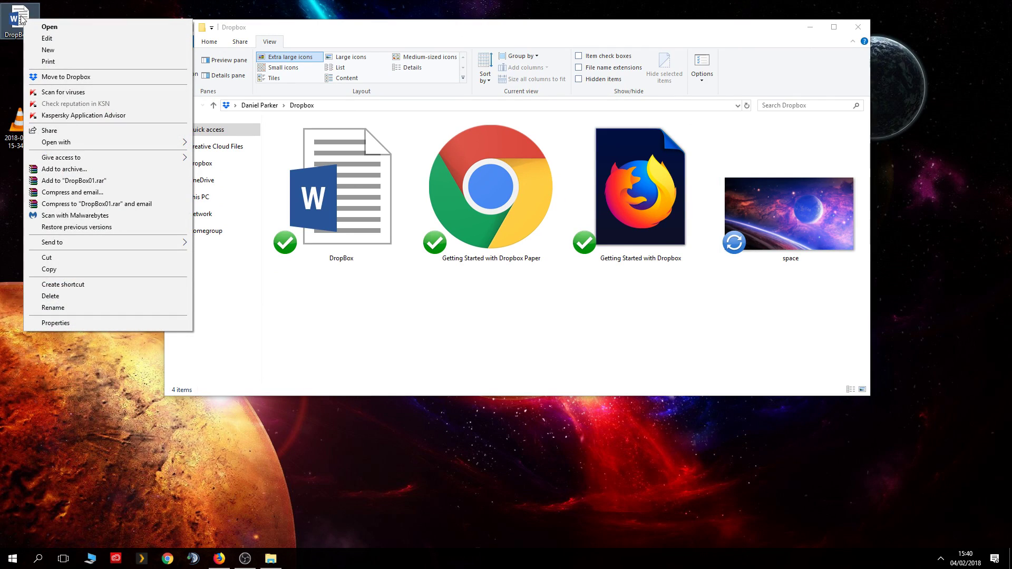
{"action": "left_click", "coordinate": [56, 78]}
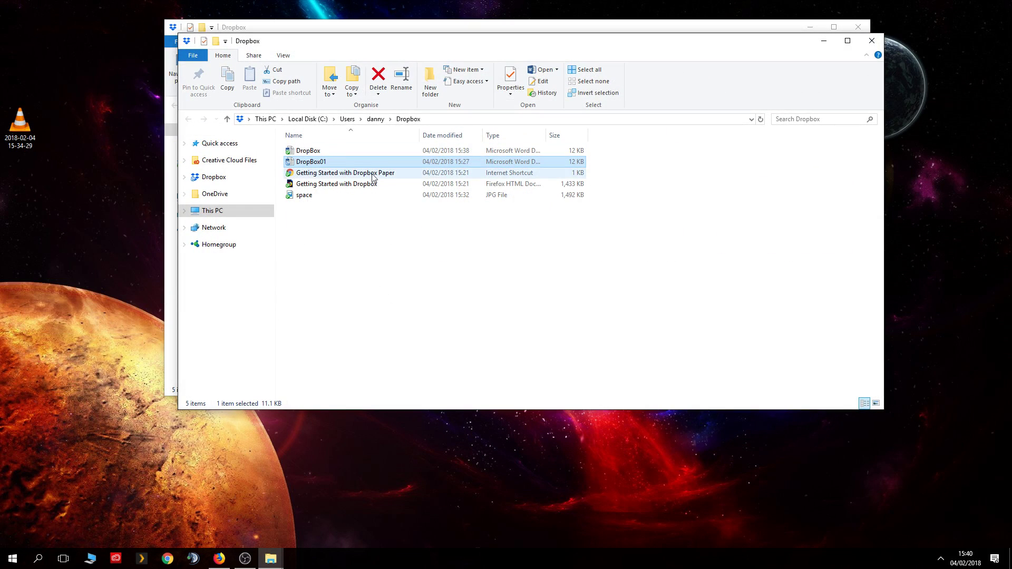
{"action": "left_click", "coordinate": [858, 27]}
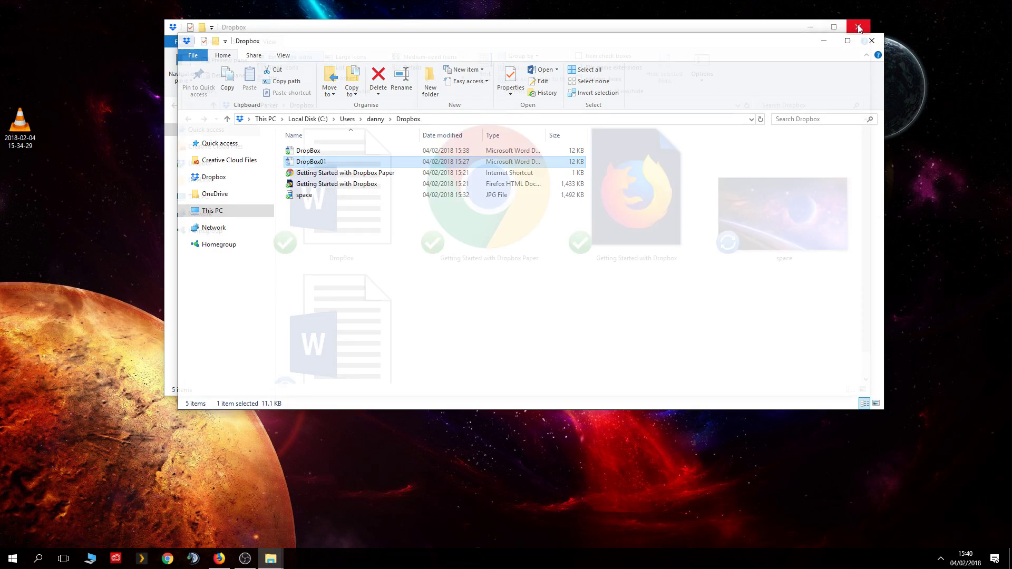
{"action": "left_click", "coordinate": [848, 40]}
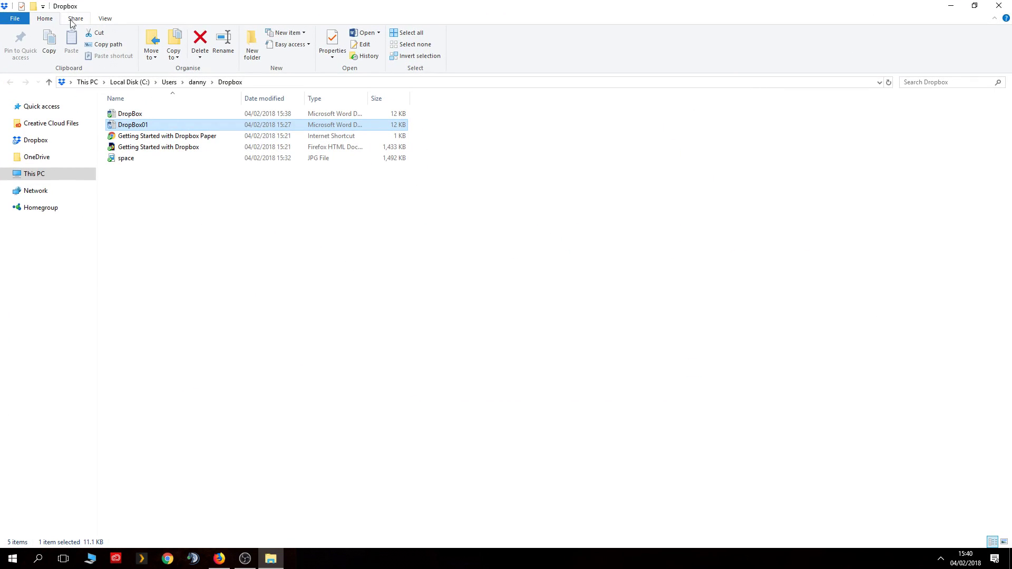
Step: Use Extra large icons, refresh until DropBox01 shows a green sync check, then close Explorer
{"action": "left_click", "coordinate": [105, 18]}
{"action": "left_click", "coordinate": [126, 33]}
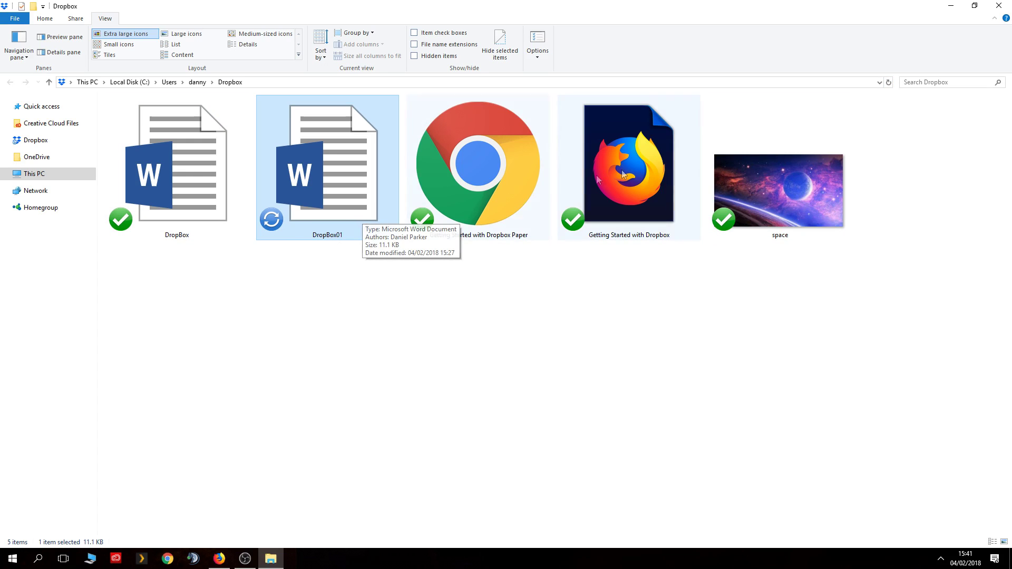
{"action": "mouse_move", "coordinate": [804, 177]}
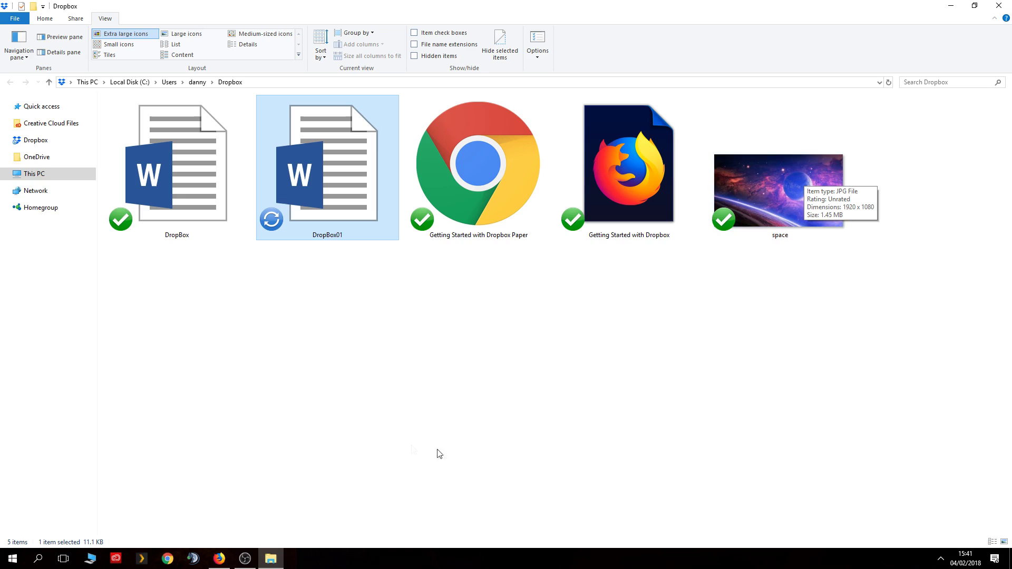
{"action": "left_click", "coordinate": [185, 173]}
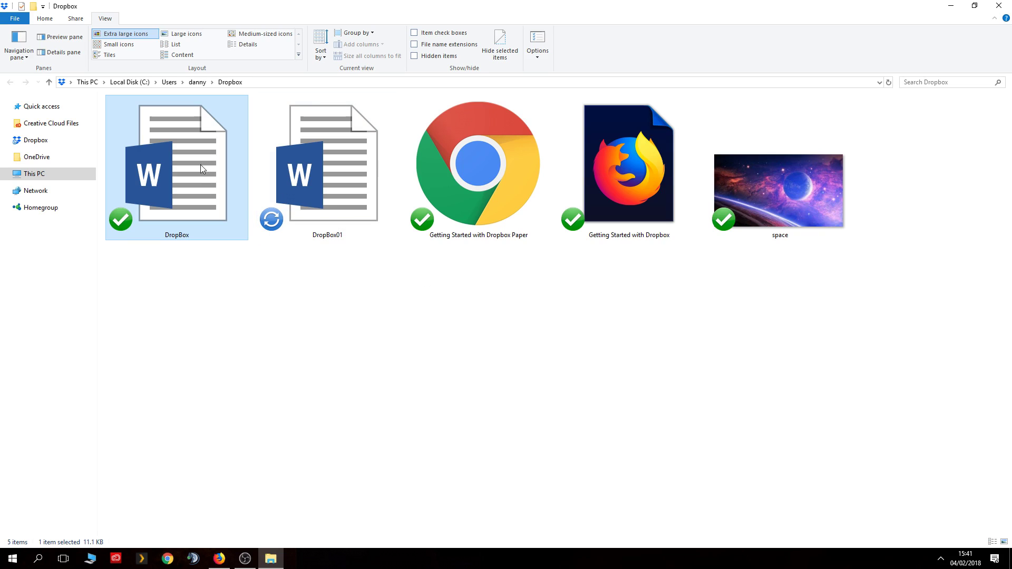
{"action": "mouse_move", "coordinate": [201, 170]}
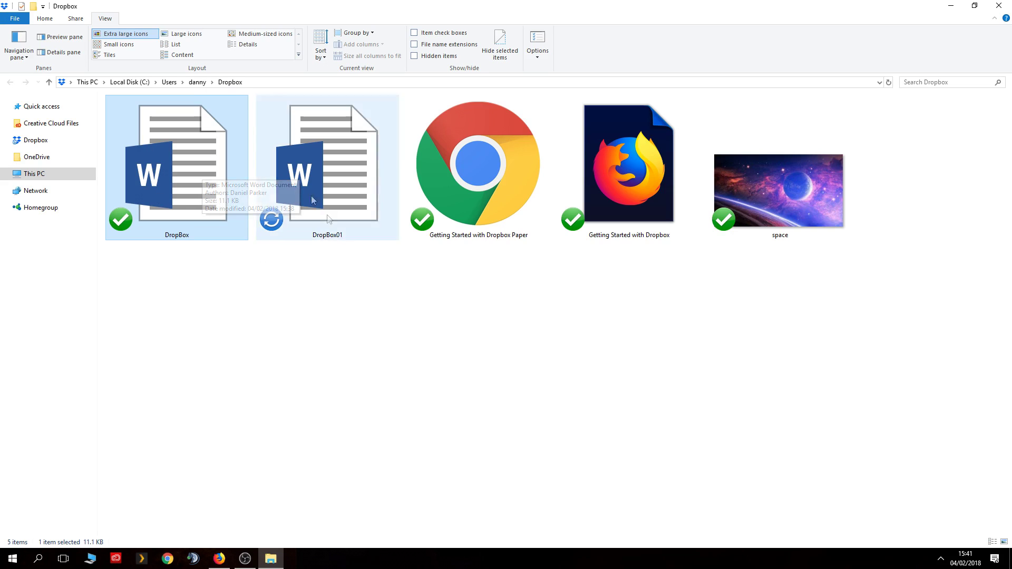
{"action": "left_click", "coordinate": [890, 86]}
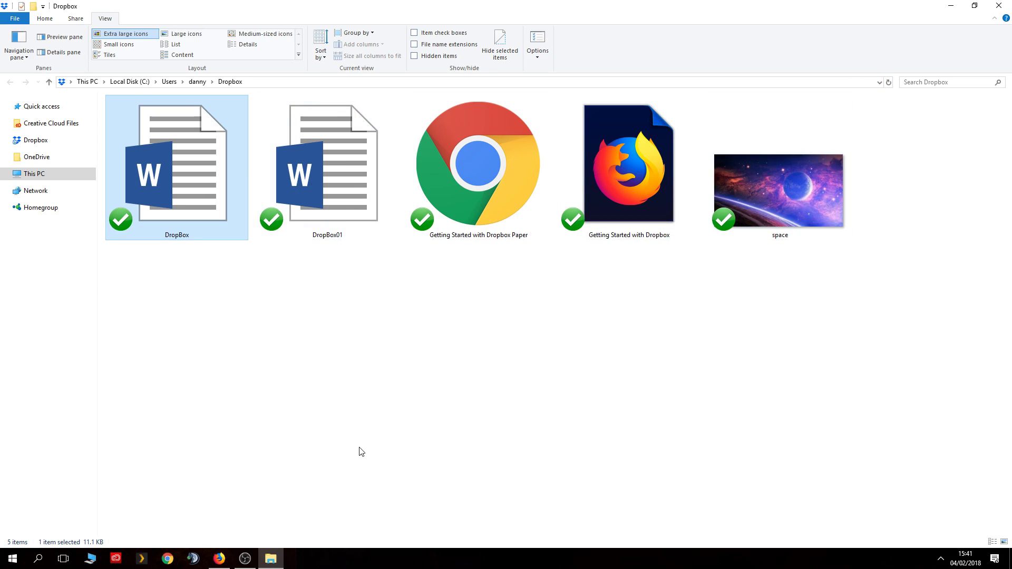
{"action": "left_click", "coordinate": [998, 5]}
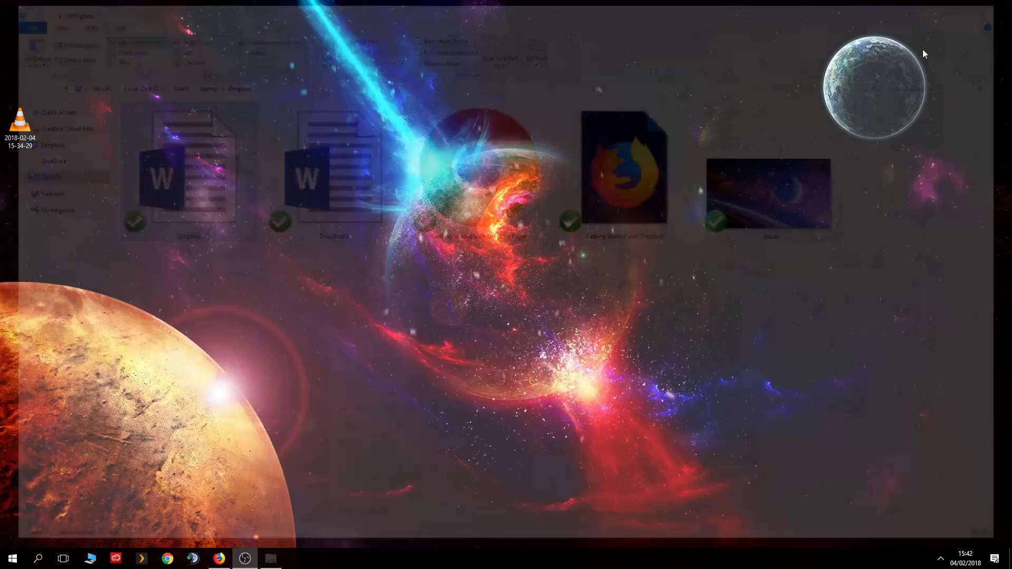
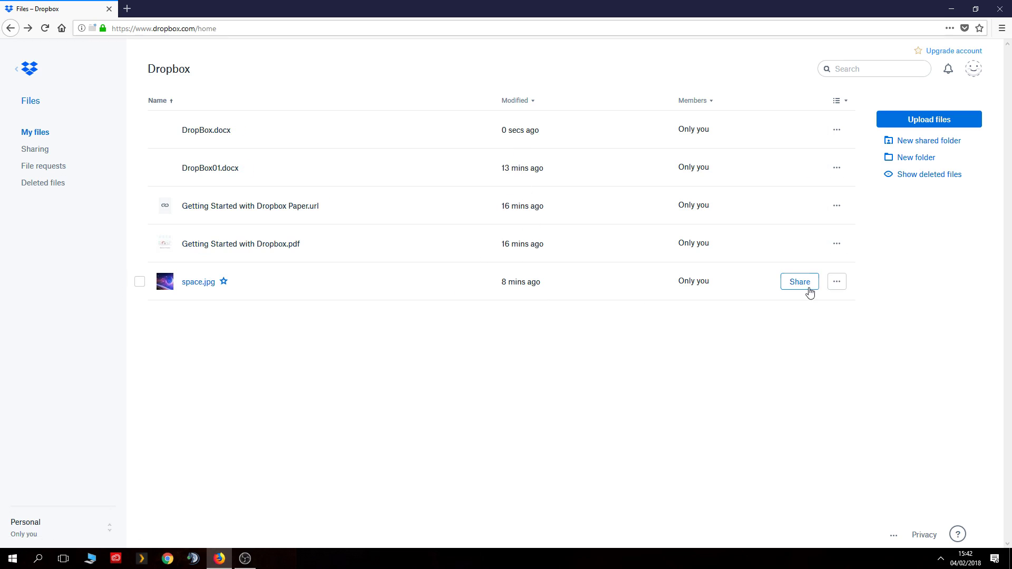
Step: Create a share link for space.jpg, leave its link settings unchanged, and copy the link
{"action": "left_click", "coordinate": [798, 285]}
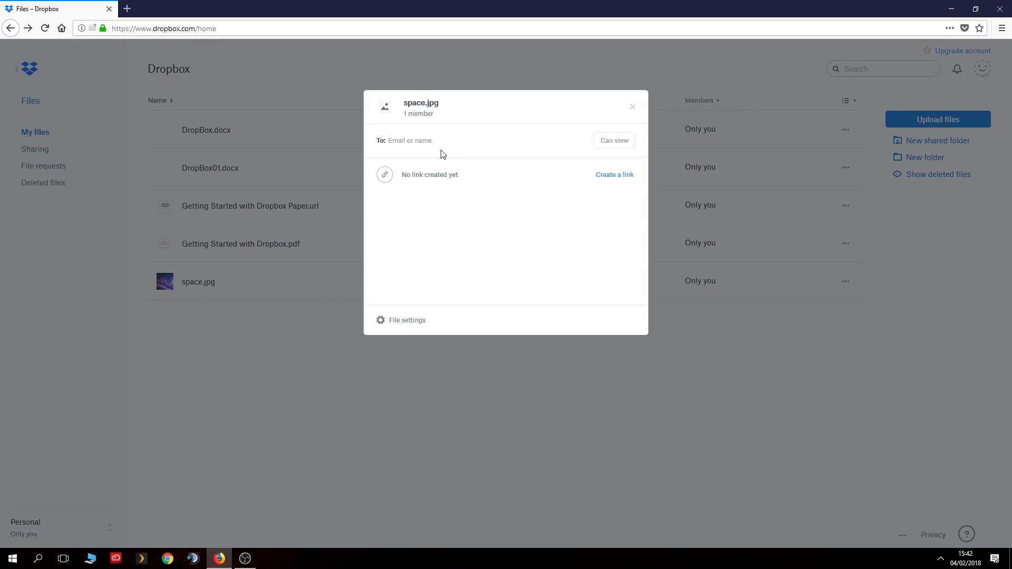
{"action": "left_click", "coordinate": [612, 178]}
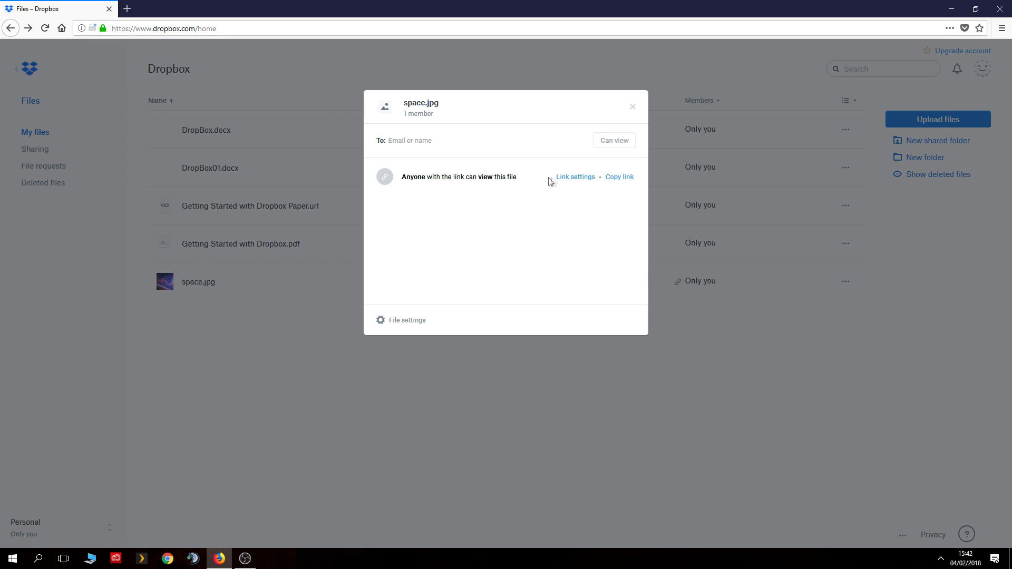
{"action": "left_click", "coordinate": [573, 178]}
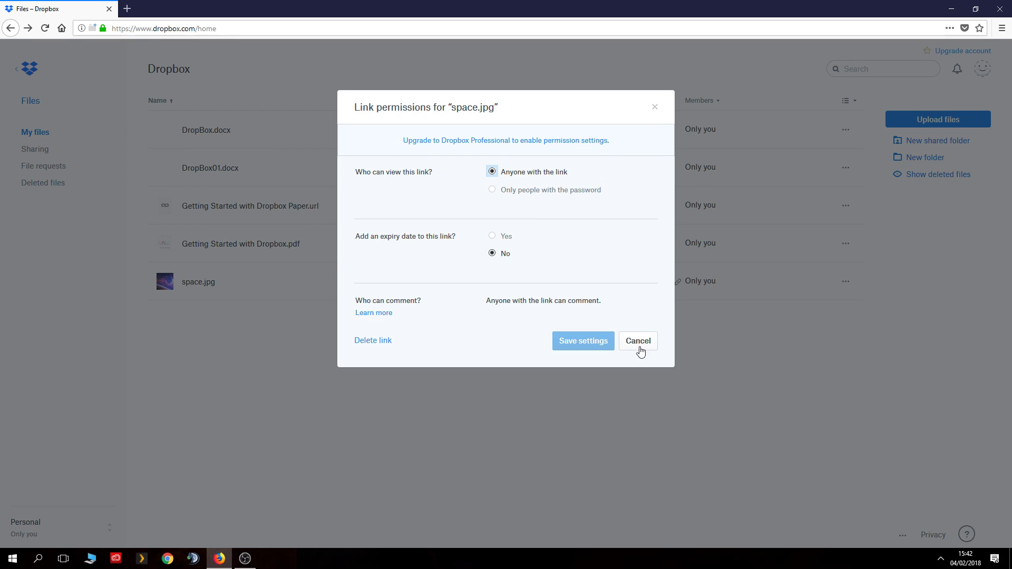
{"action": "left_click", "coordinate": [515, 197]}
{"action": "left_click", "coordinate": [638, 341]}
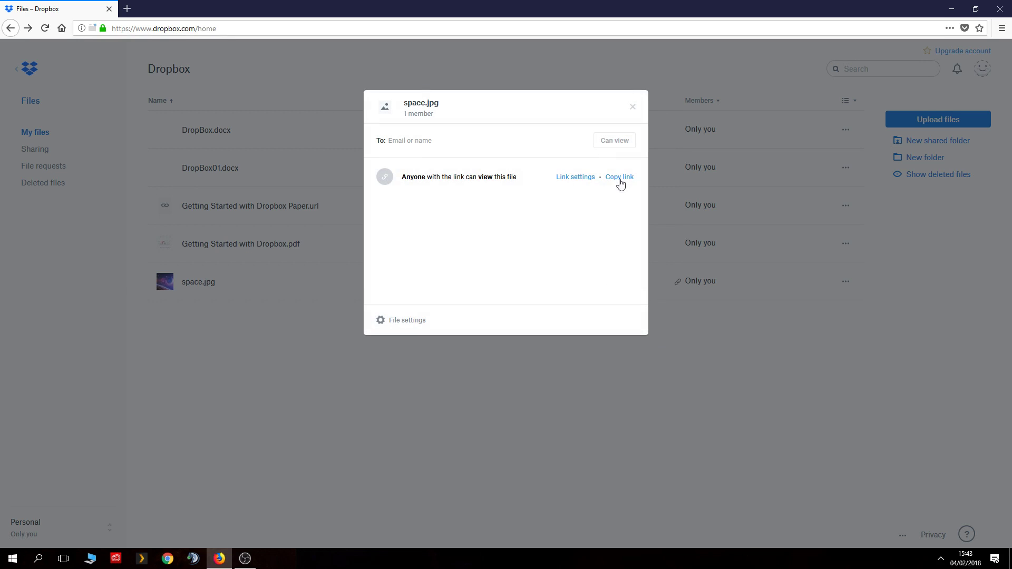
{"action": "left_click", "coordinate": [620, 178]}
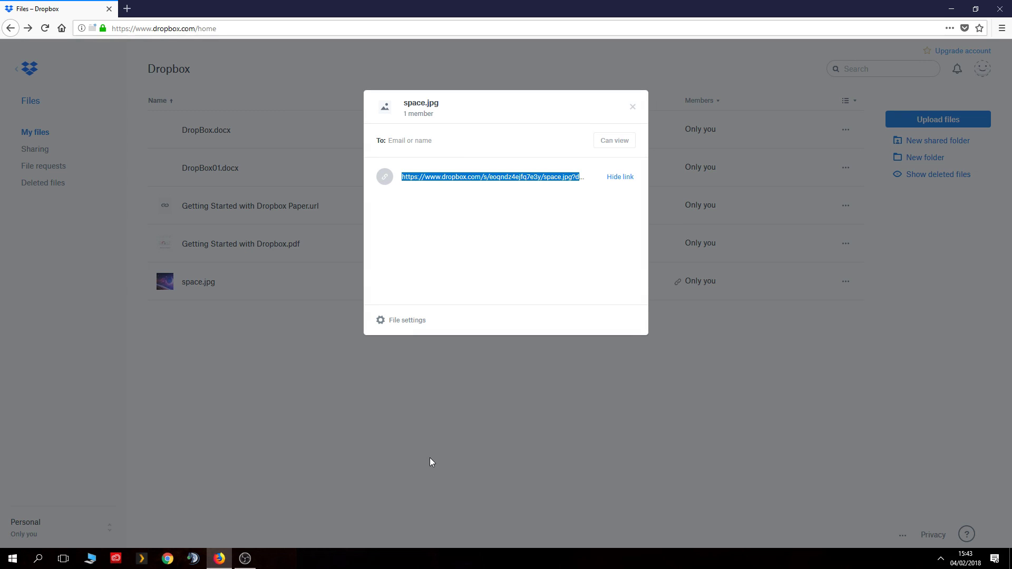
{"action": "left_click", "coordinate": [445, 423]}
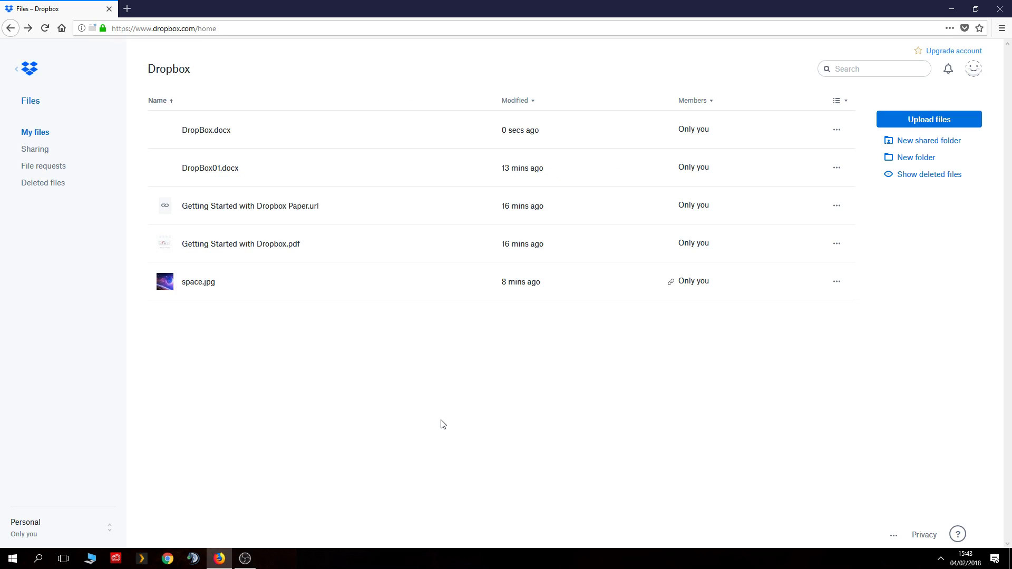
{"action": "left_click", "coordinate": [165, 285]}
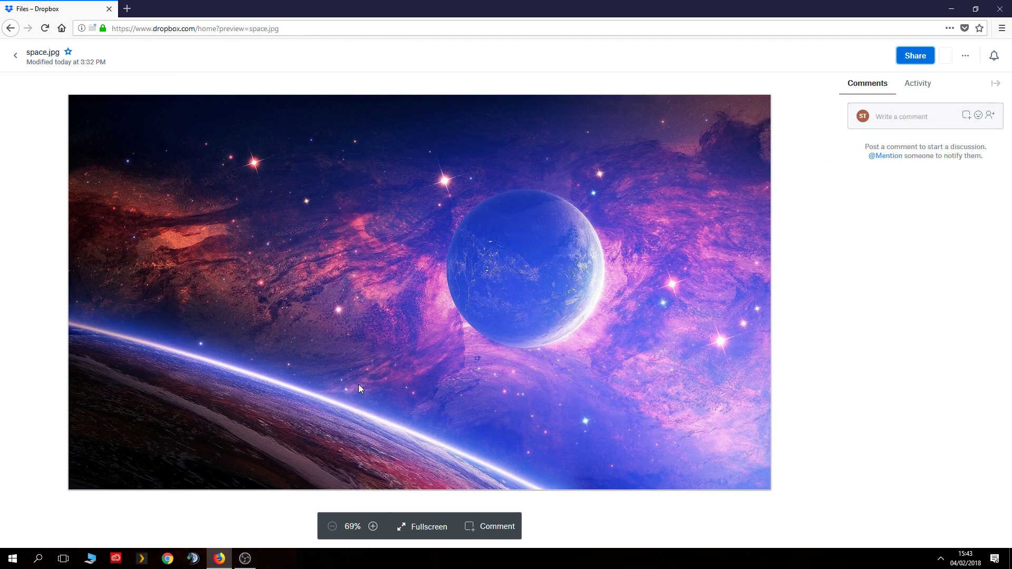
{"action": "left_click", "coordinate": [910, 117]}
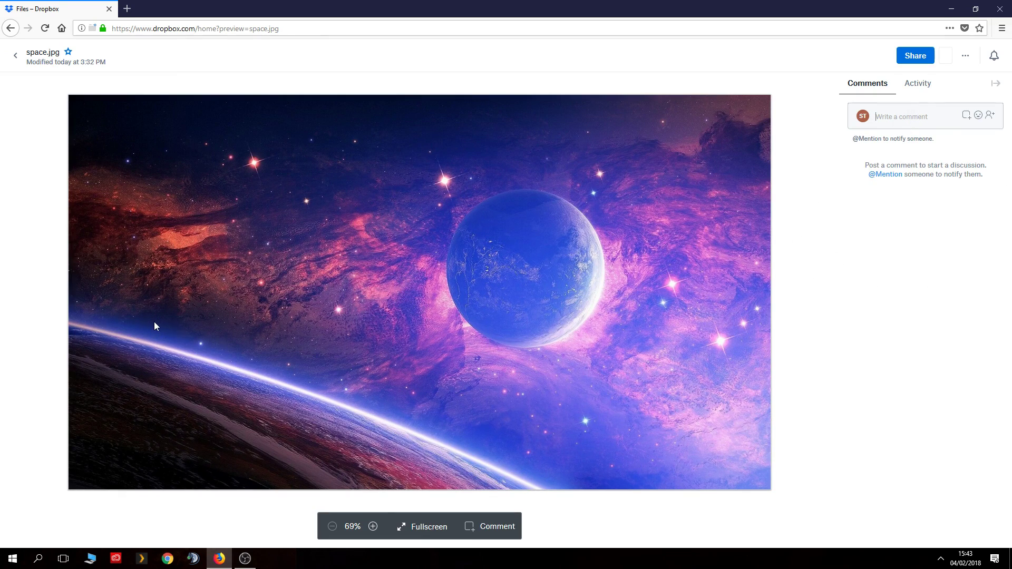
{"action": "left_click", "coordinate": [16, 56]}
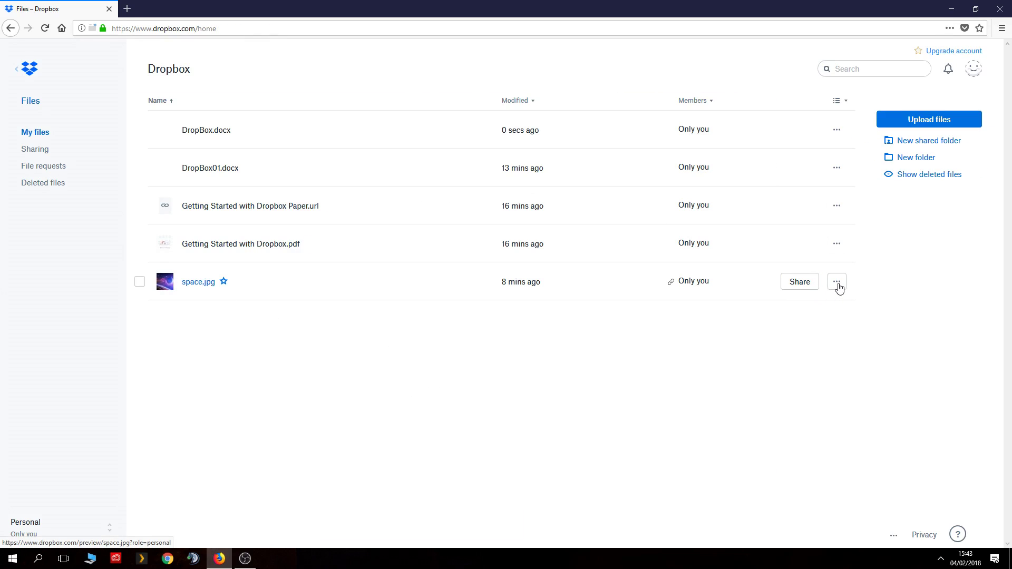
{"action": "left_click", "coordinate": [838, 284]}
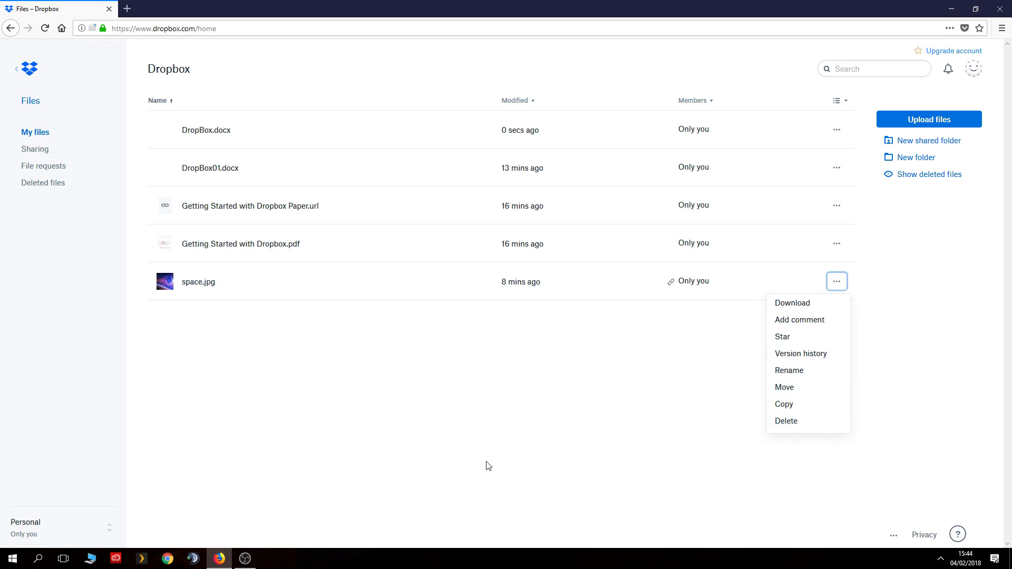
{"action": "left_click", "coordinate": [537, 385]}
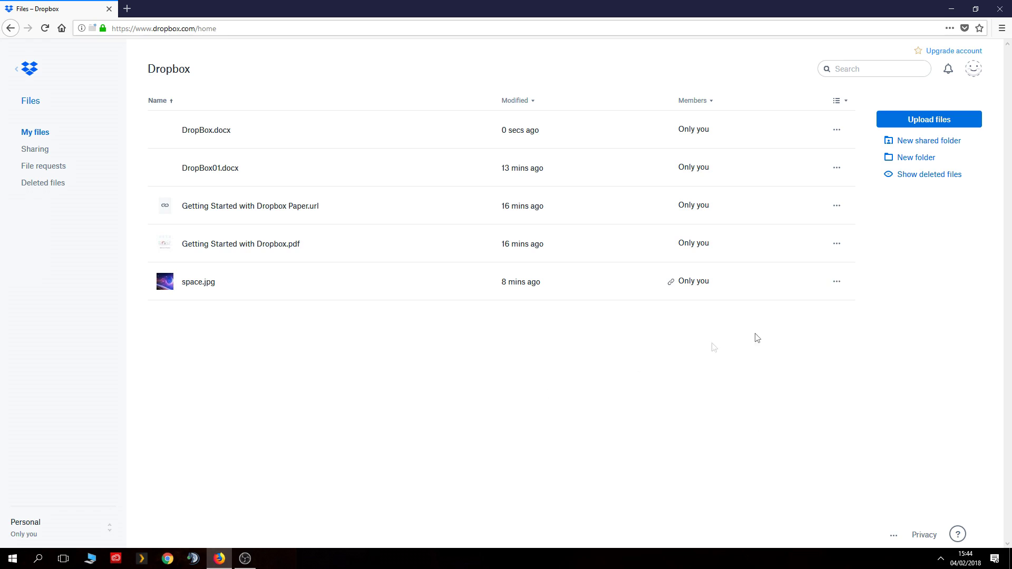
{"action": "left_click", "coordinate": [943, 179]}
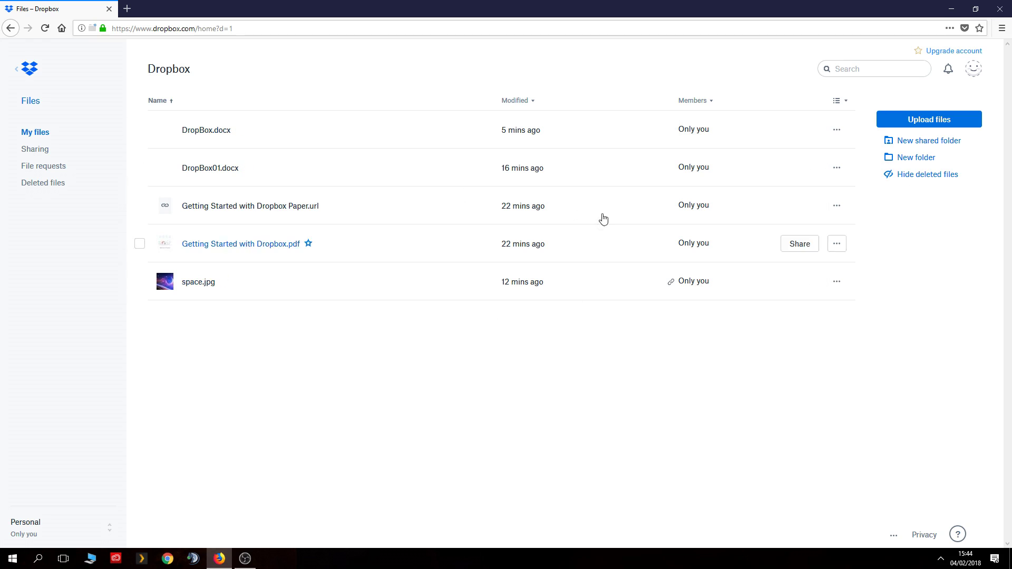
{"action": "left_click", "coordinate": [925, 176]}
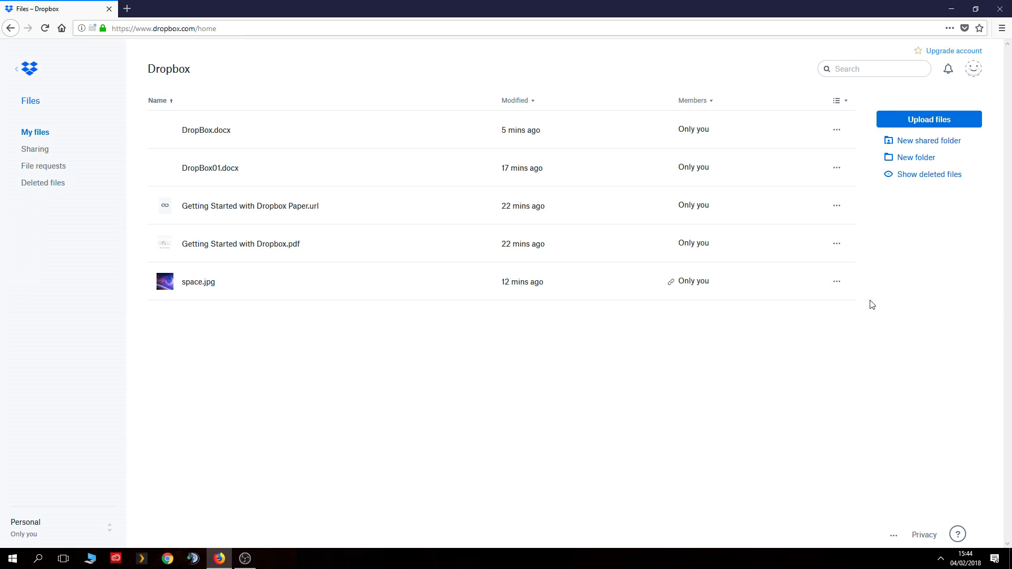
{"action": "left_click", "coordinate": [926, 179]}
{"action": "left_click", "coordinate": [914, 176]}
Step: Create a folder named 'Dropbox tutorial' in the home files and deselect it
{"action": "left_click", "coordinate": [910, 157]}
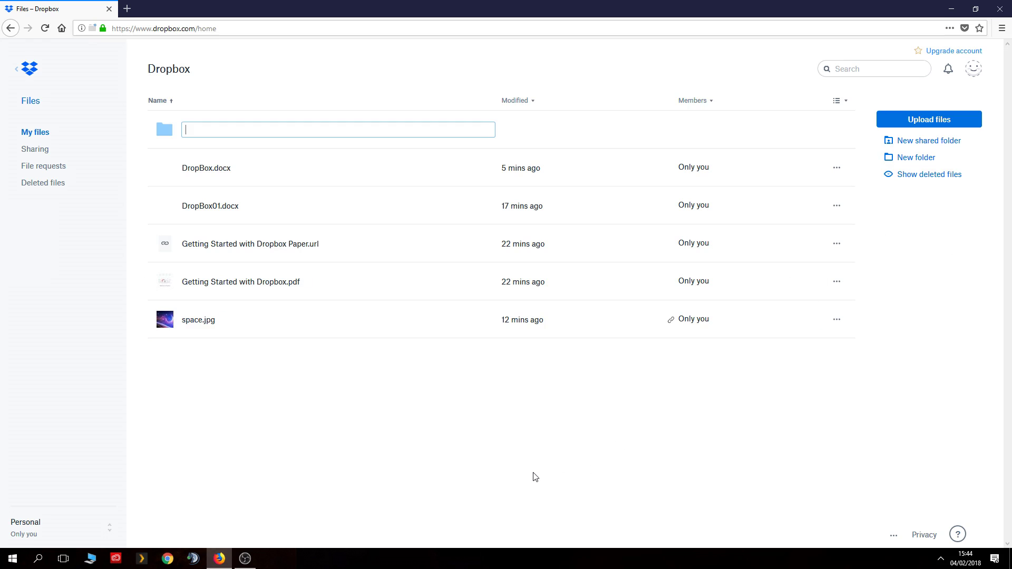
{"action": "type", "text": "Dropbox tutorial"}
{"action": "key", "text": "Return"}
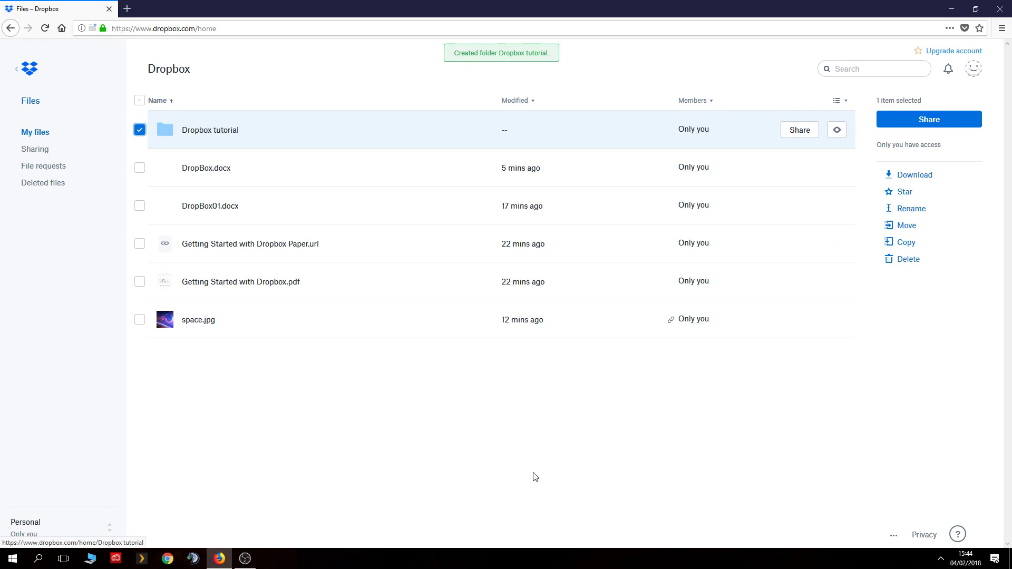
{"action": "left_click", "coordinate": [140, 131]}
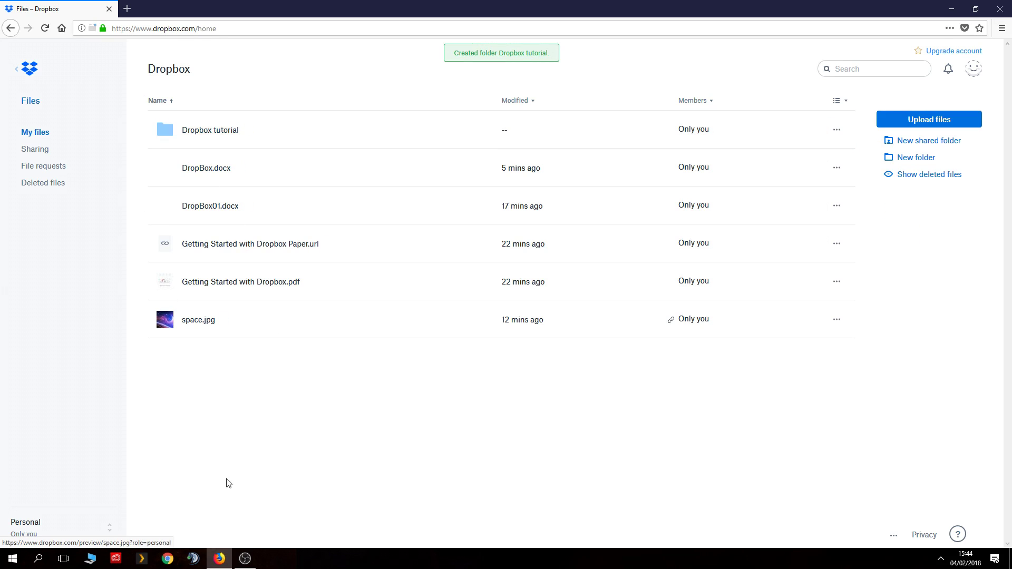
{"action": "left_click", "coordinate": [140, 321]}
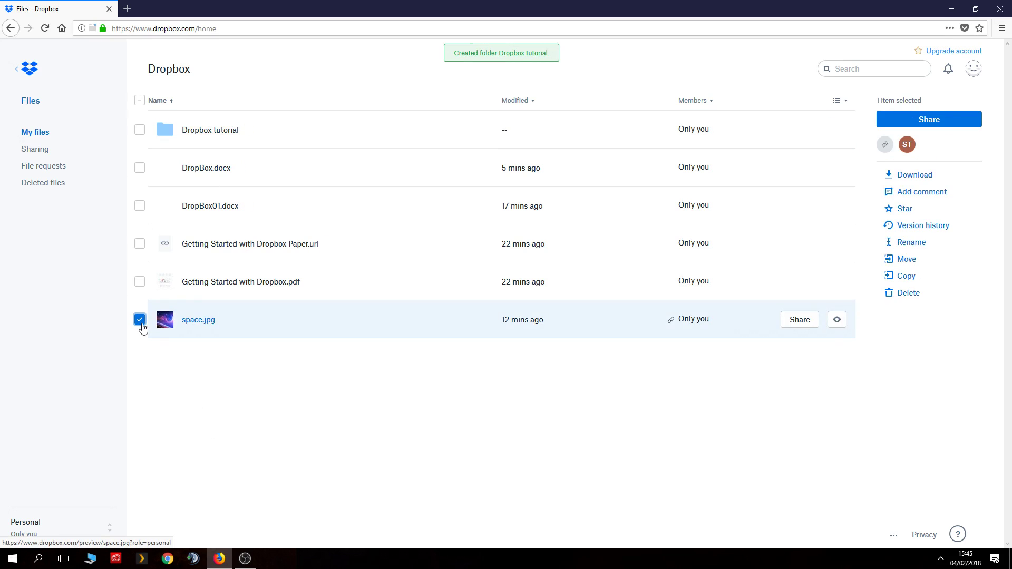
{"action": "left_click", "coordinate": [139, 205]}
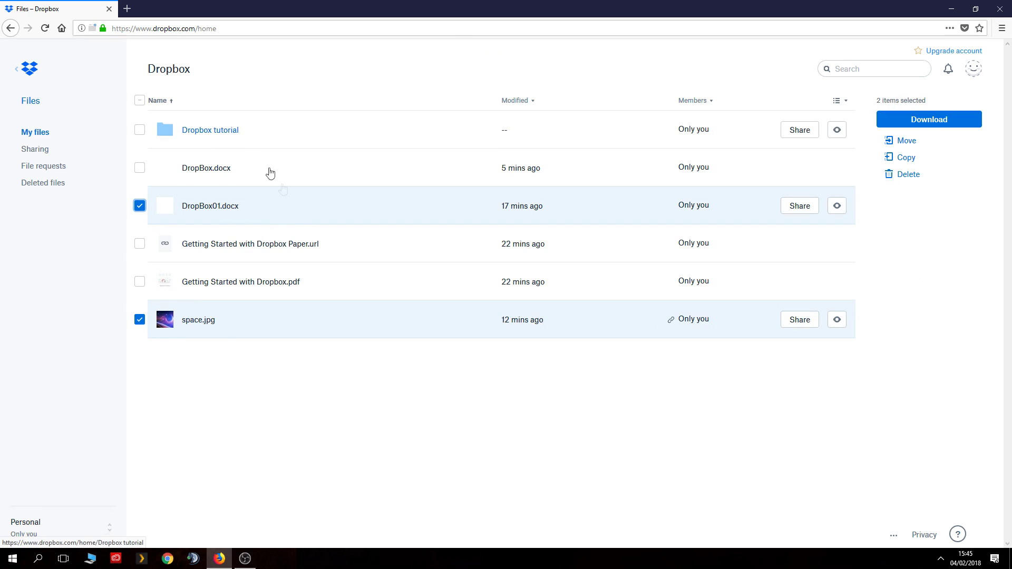
{"action": "mouse_move", "coordinate": [249, 203]}
{"action": "left_mouse_down"}
{"action": "mouse_move", "coordinate": [244, 131]}
{"action": "mouse_move", "coordinate": [257, 205]}
{"action": "left_mouse_up"}
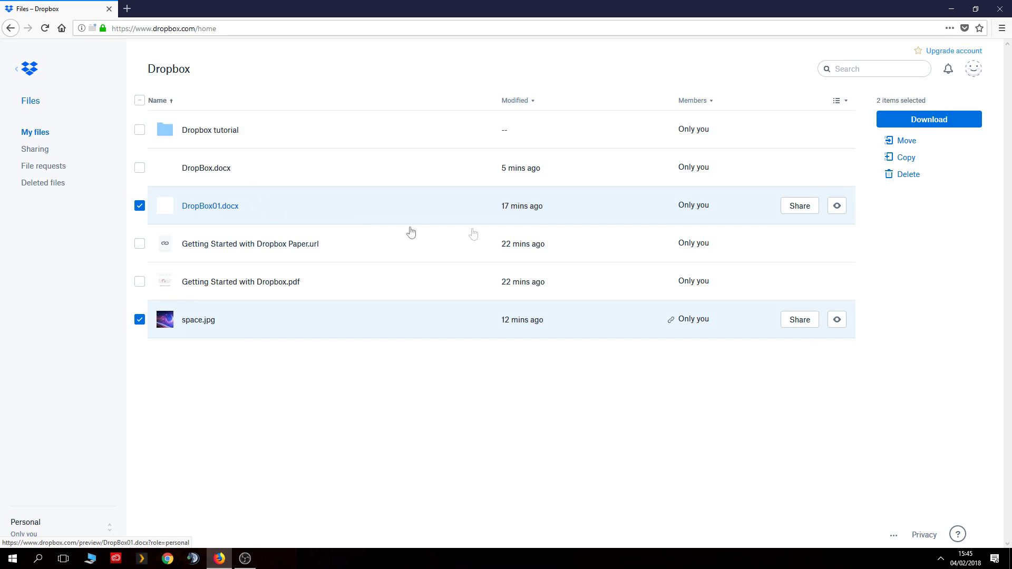
{"action": "left_click", "coordinate": [839, 209]}
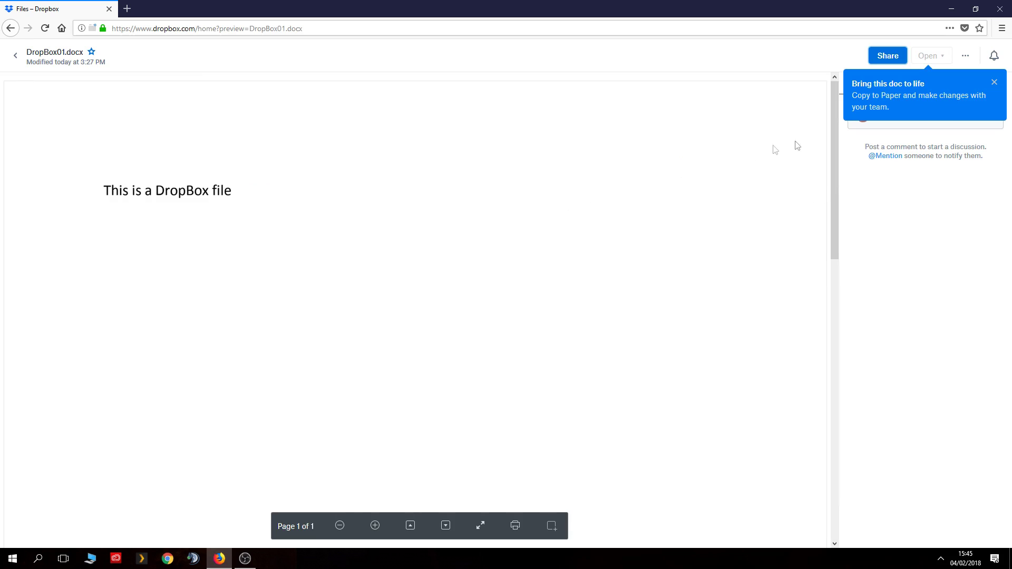
{"action": "left_click", "coordinate": [995, 82]}
{"action": "key", "text": "Escape"}
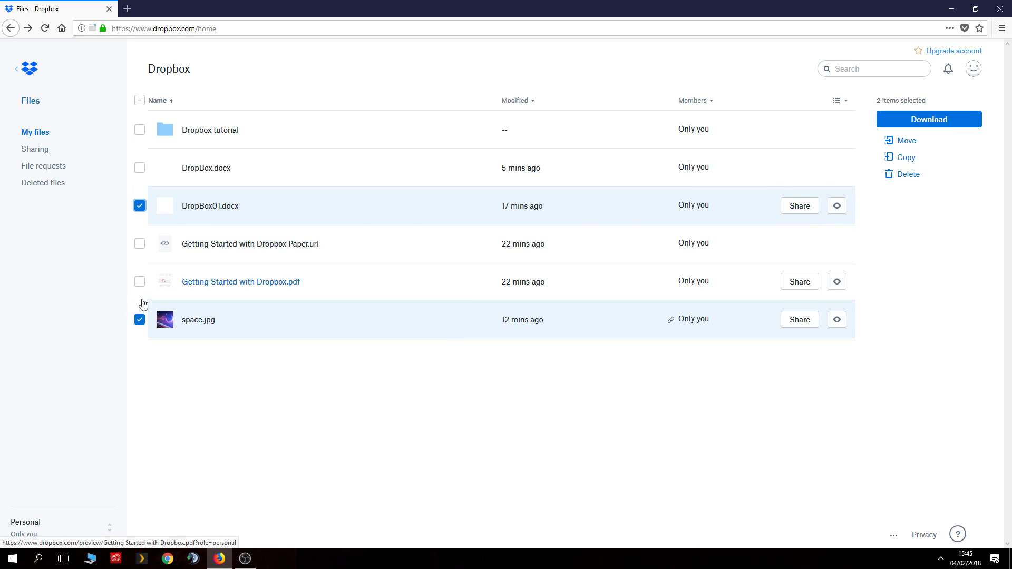
{"action": "left_click", "coordinate": [139, 208]}
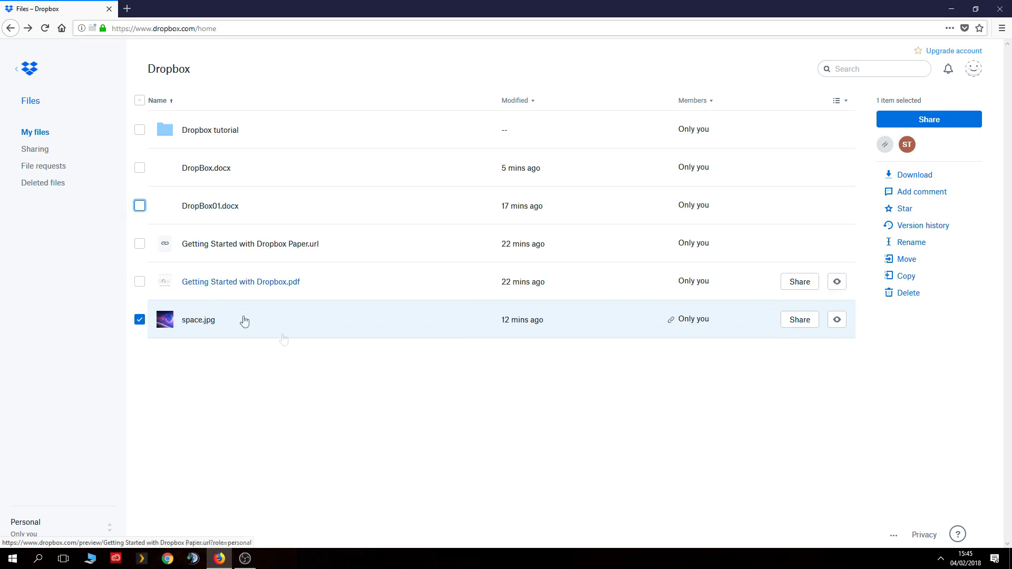
{"action": "left_click", "coordinate": [137, 323]}
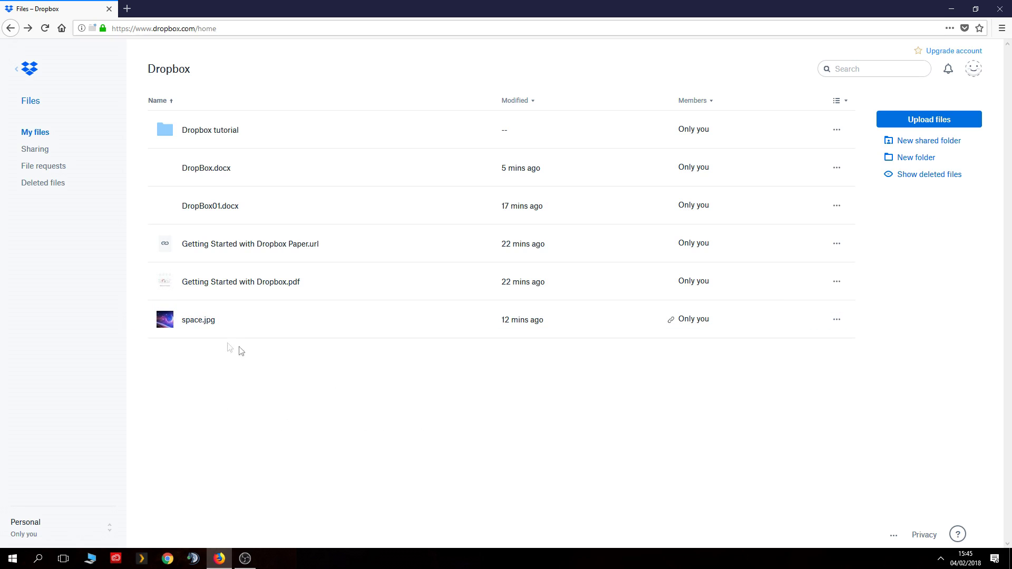
{"action": "left_click", "coordinate": [838, 320]}
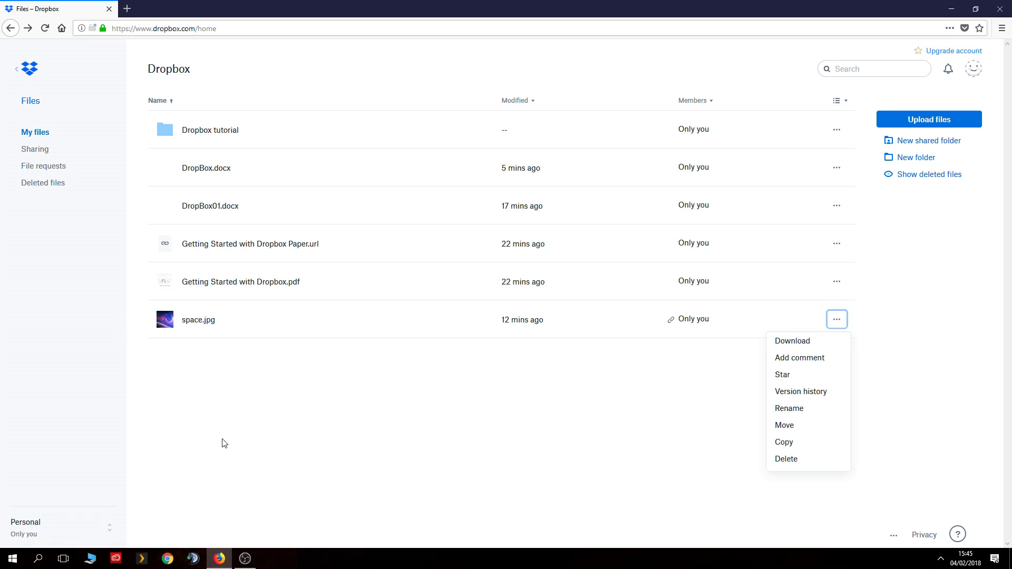
{"action": "left_click", "coordinate": [139, 319]}
{"action": "left_click", "coordinate": [139, 206]}
{"action": "mouse_move", "coordinate": [213, 216]}
{"action": "left_mouse_down"}
{"action": "mouse_move", "coordinate": [195, 134]}
{"action": "mouse_move", "coordinate": [215, 200]}
{"action": "left_mouse_up"}
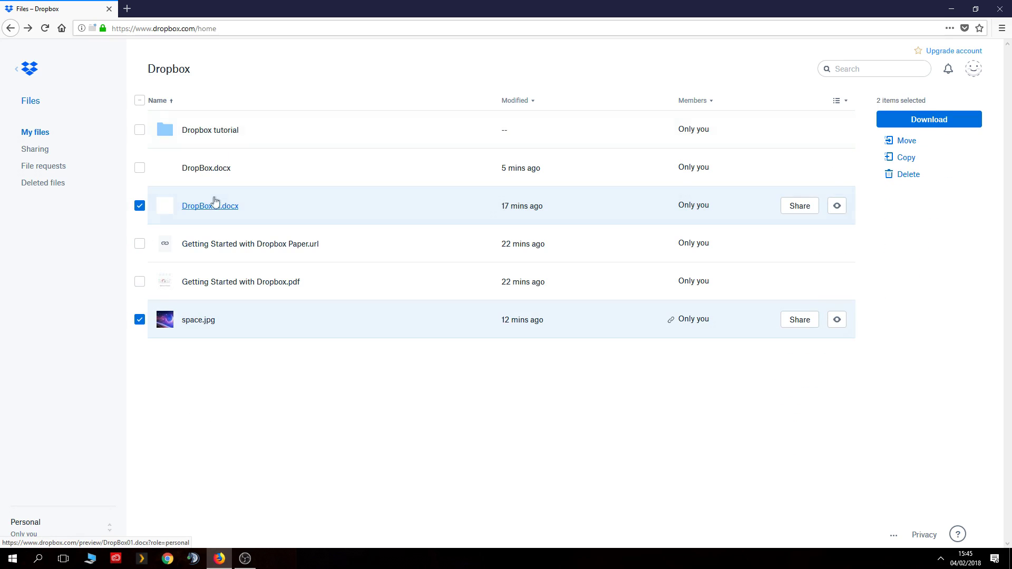
{"action": "left_click", "coordinate": [139, 205]}
{"action": "left_click", "coordinate": [140, 319]}
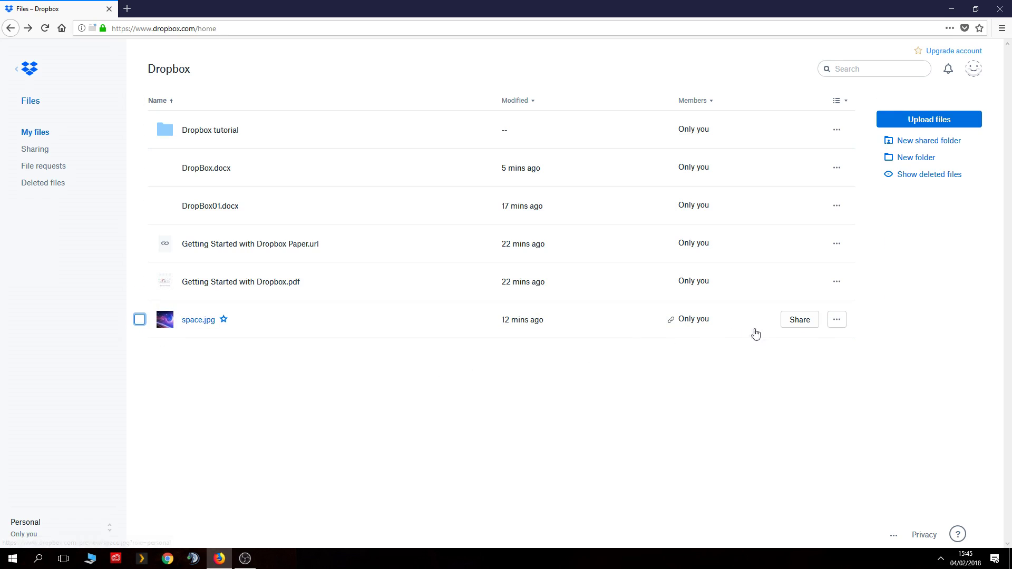
{"action": "left_click_drag", "start_coordinate": [291, 323], "coordinate": [337, 336]}
{"action": "left_click", "coordinate": [139, 319]}
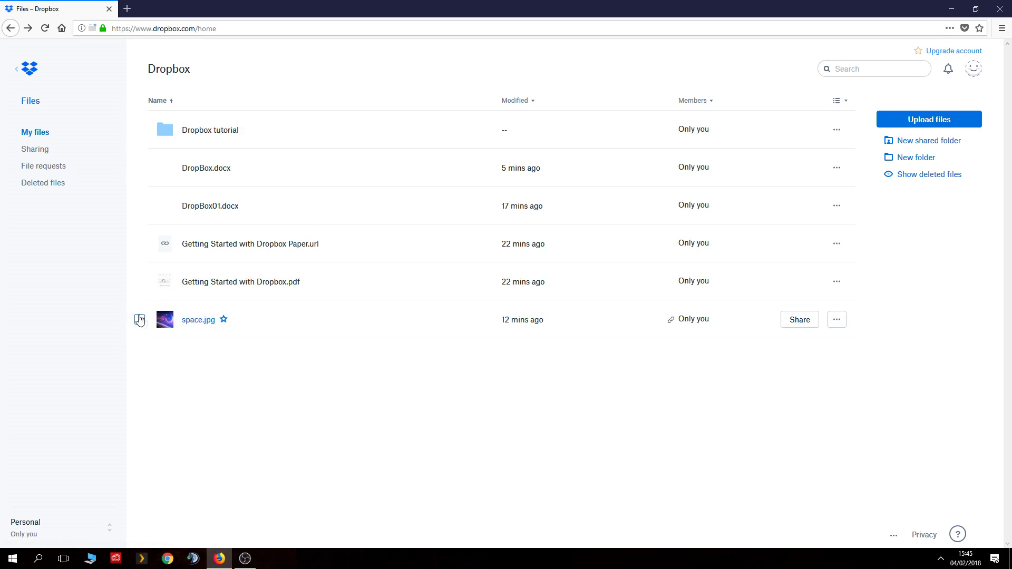
{"action": "left_click", "coordinate": [838, 321]}
{"action": "left_click", "coordinate": [793, 427]}
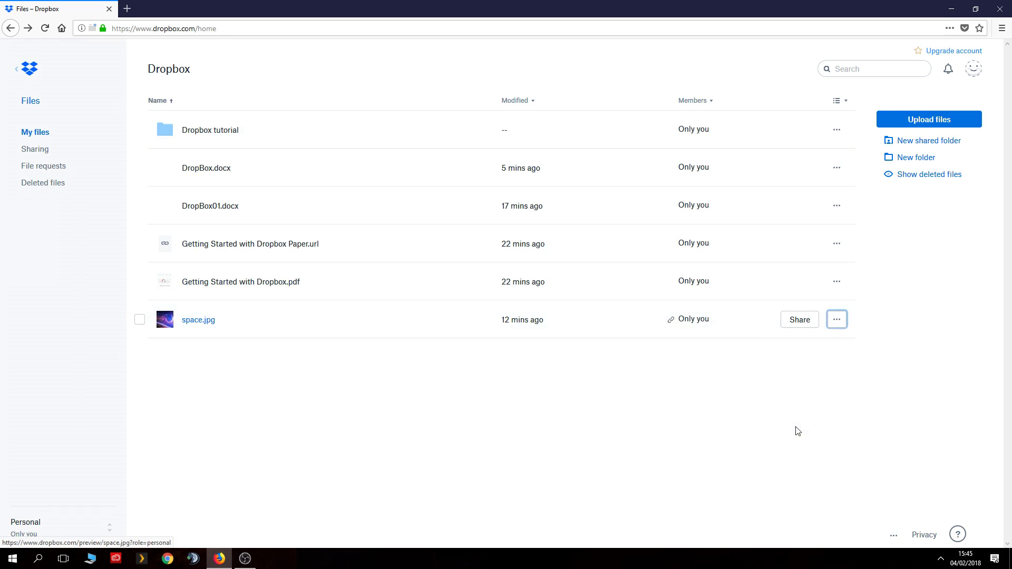
Step: Move space.jpg and DropBox01.docx into Dropbox tutorial, star the folder, and open it
{"action": "left_click", "coordinate": [427, 178]}
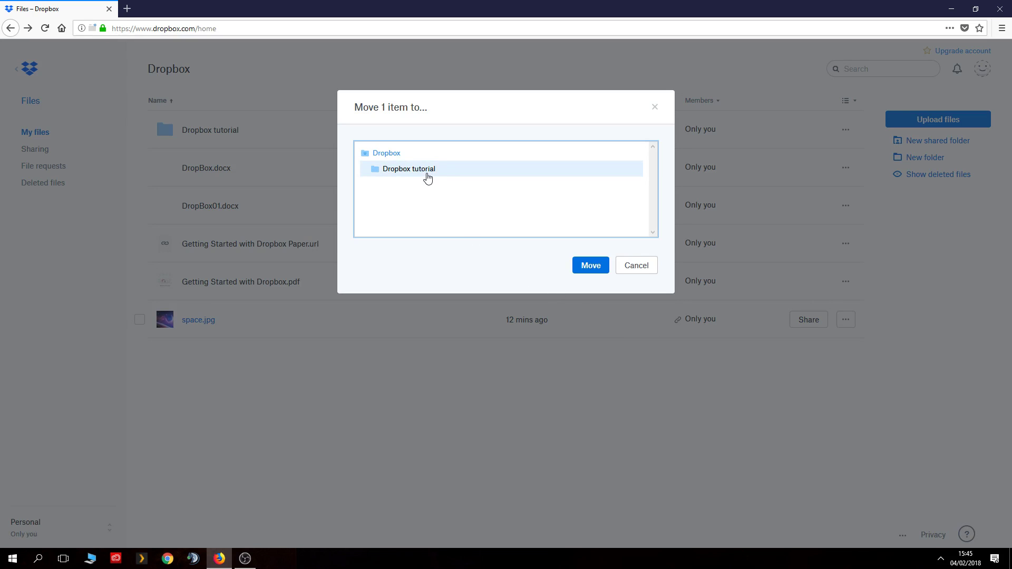
{"action": "left_click", "coordinate": [596, 269]}
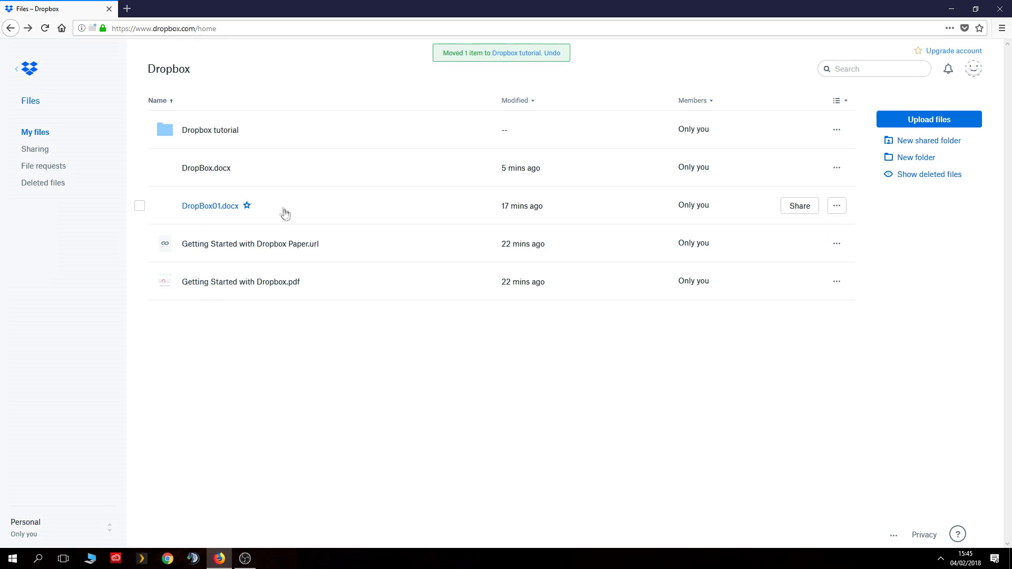
{"action": "left_click_drag", "start_coordinate": [282, 209], "coordinate": [253, 136]}
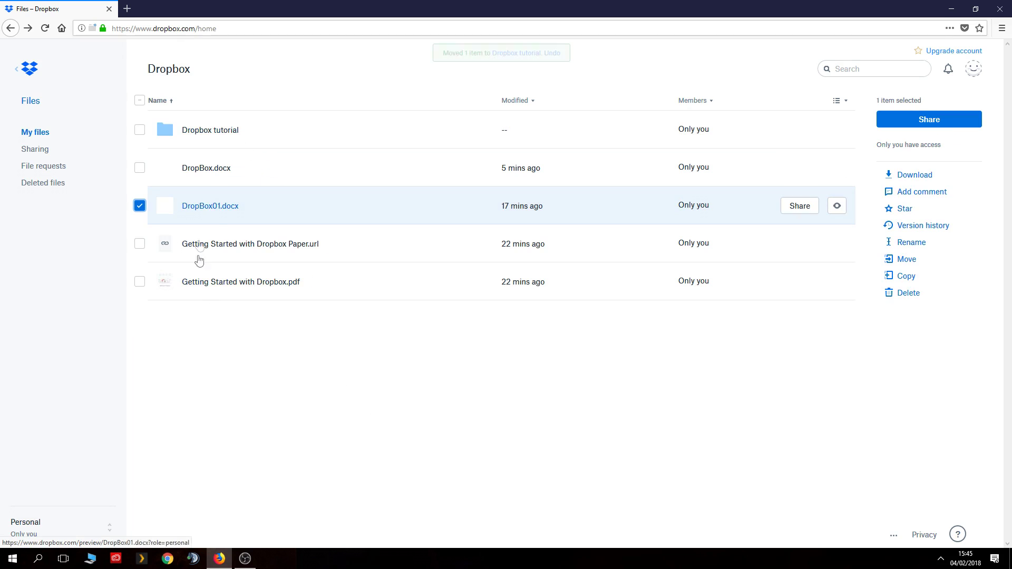
{"action": "left_click", "coordinate": [247, 130]}
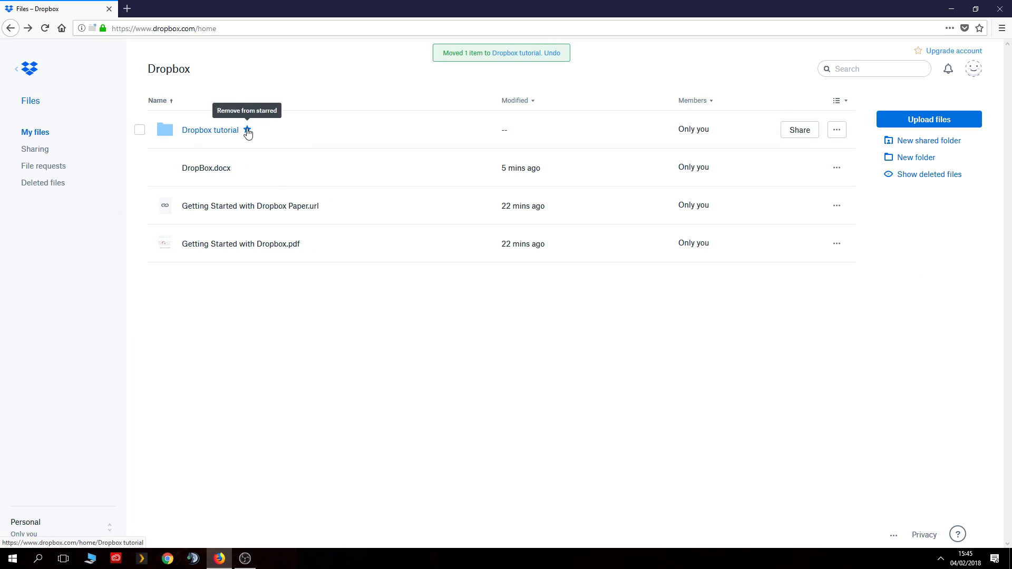
{"action": "left_click", "coordinate": [217, 130]}
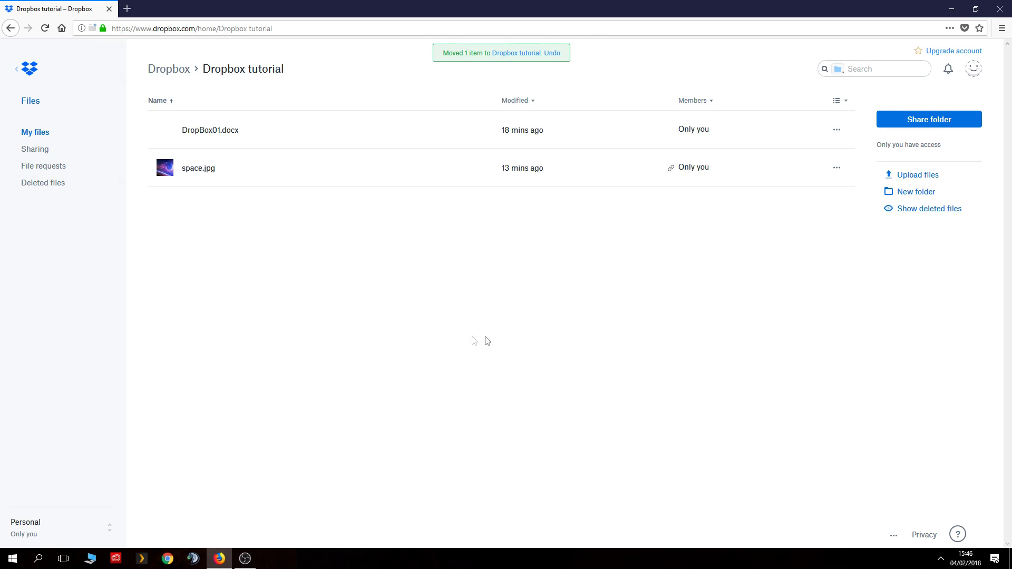
Step: Create and copy a view-only link for the Dropbox tutorial folder, then return to the home folder
{"action": "left_click", "coordinate": [936, 117]}
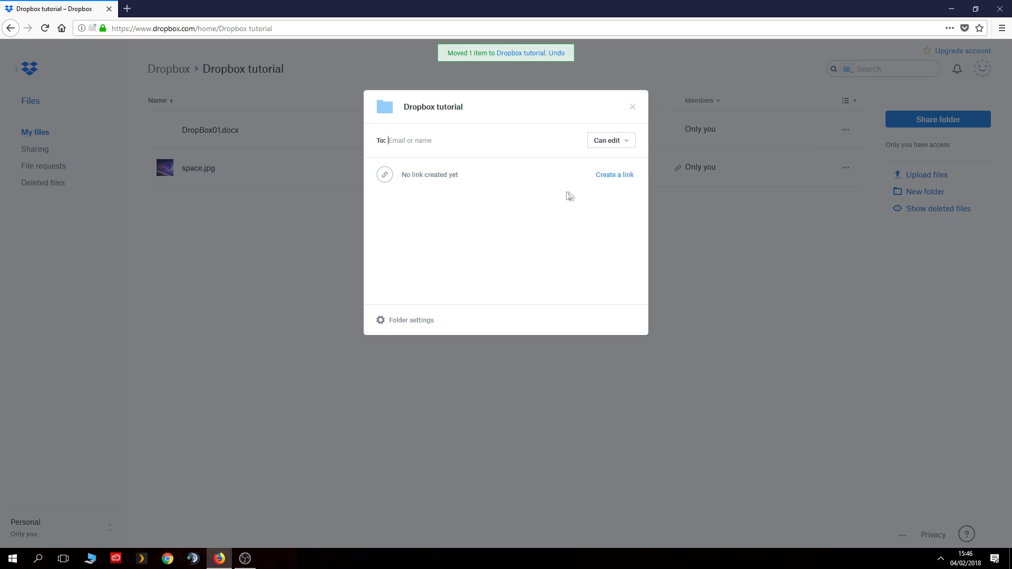
{"action": "left_click", "coordinate": [617, 179]}
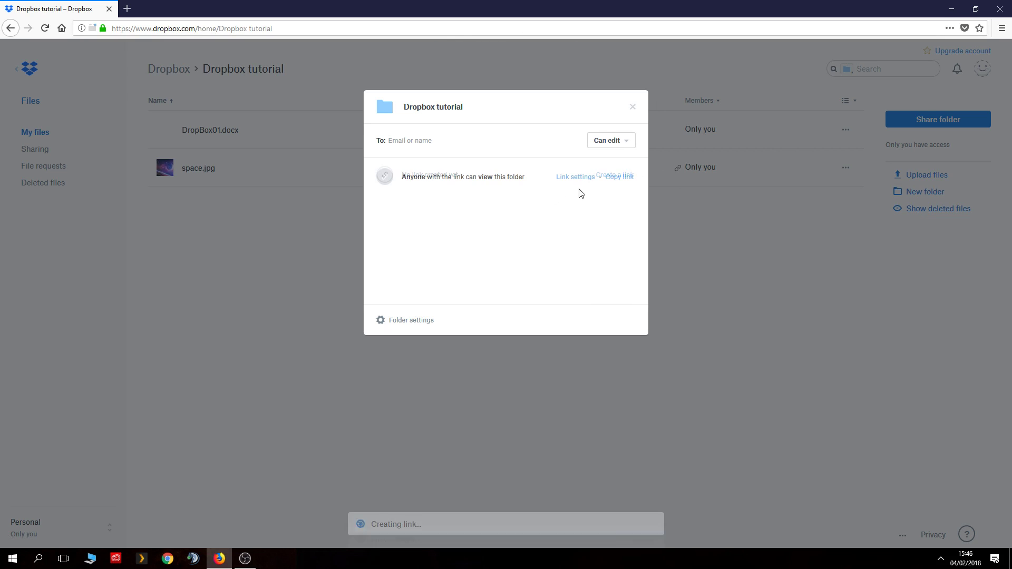
{"action": "left_click", "coordinate": [619, 178]}
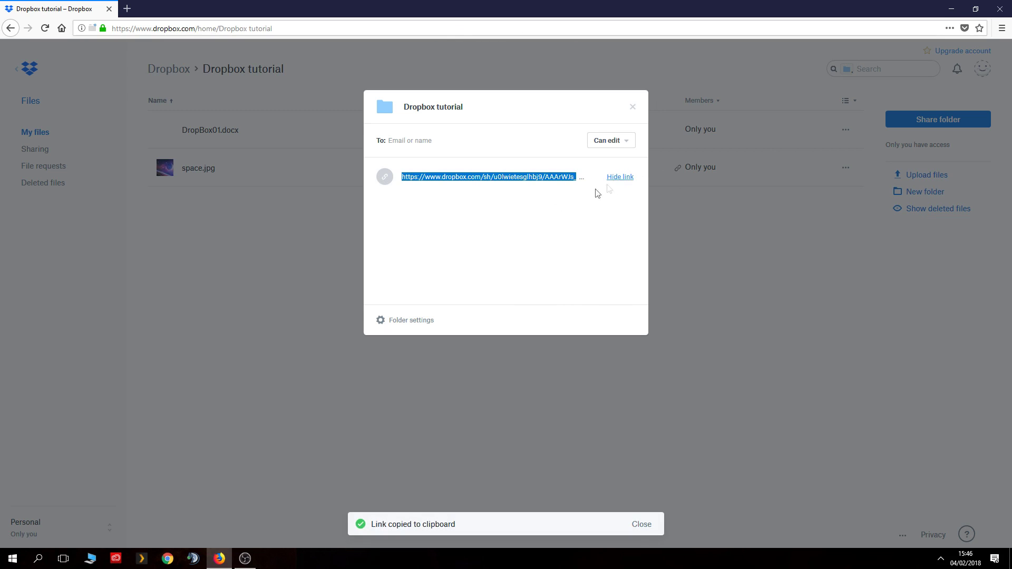
{"action": "left_click", "coordinate": [621, 179]}
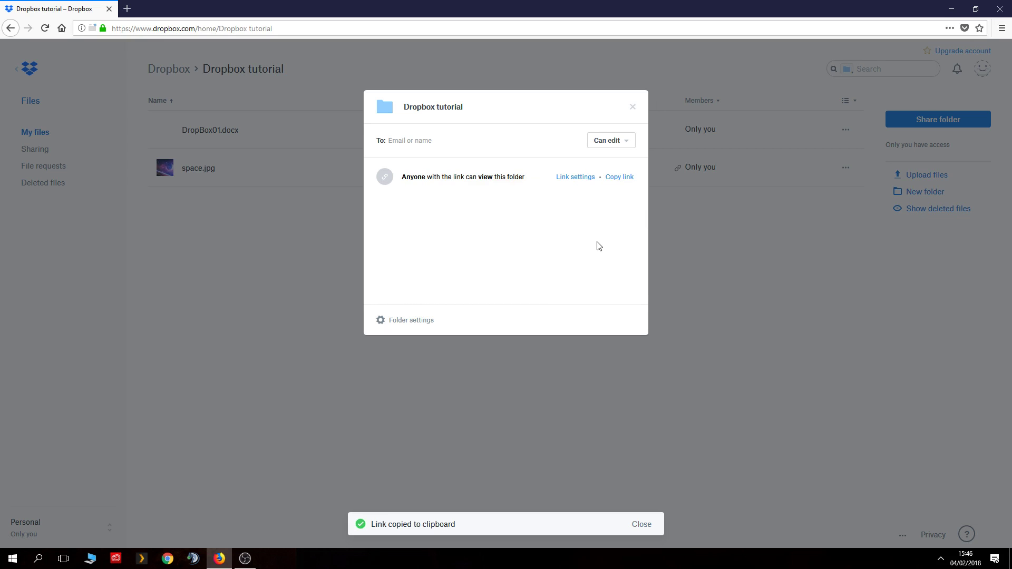
{"action": "left_click", "coordinate": [447, 140]}
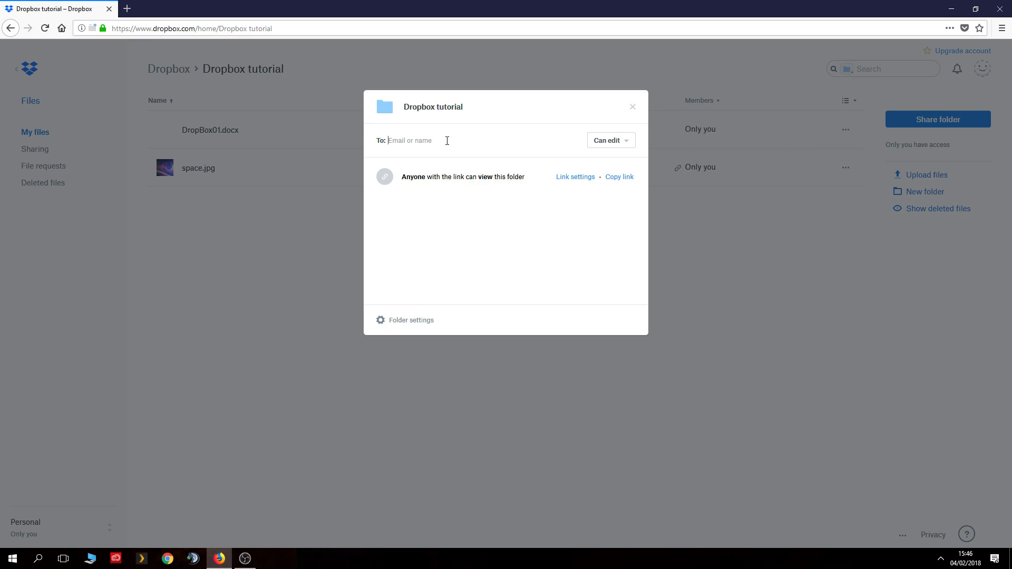
{"action": "left_click", "coordinate": [632, 106]}
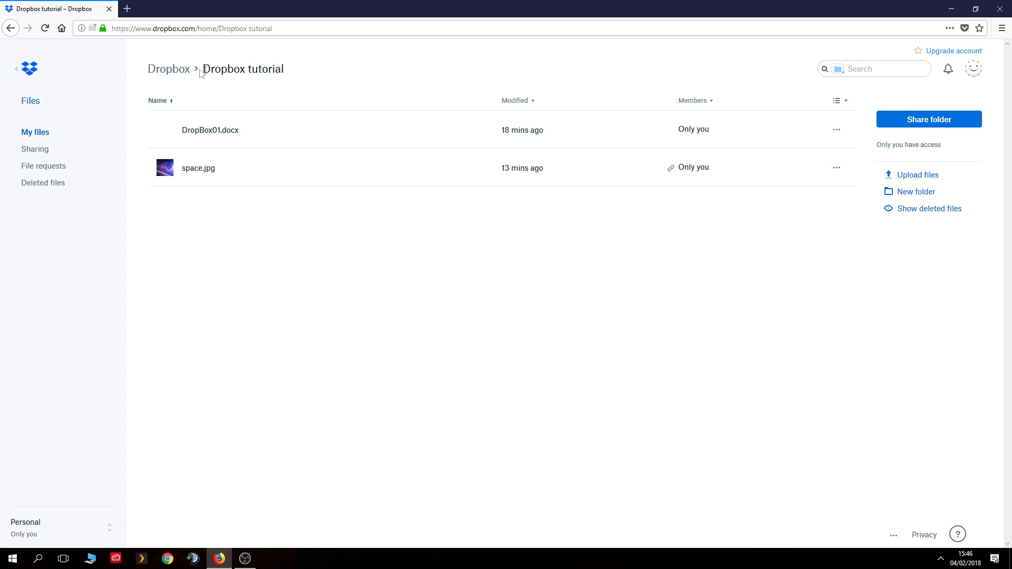
{"action": "left_click", "coordinate": [177, 70]}
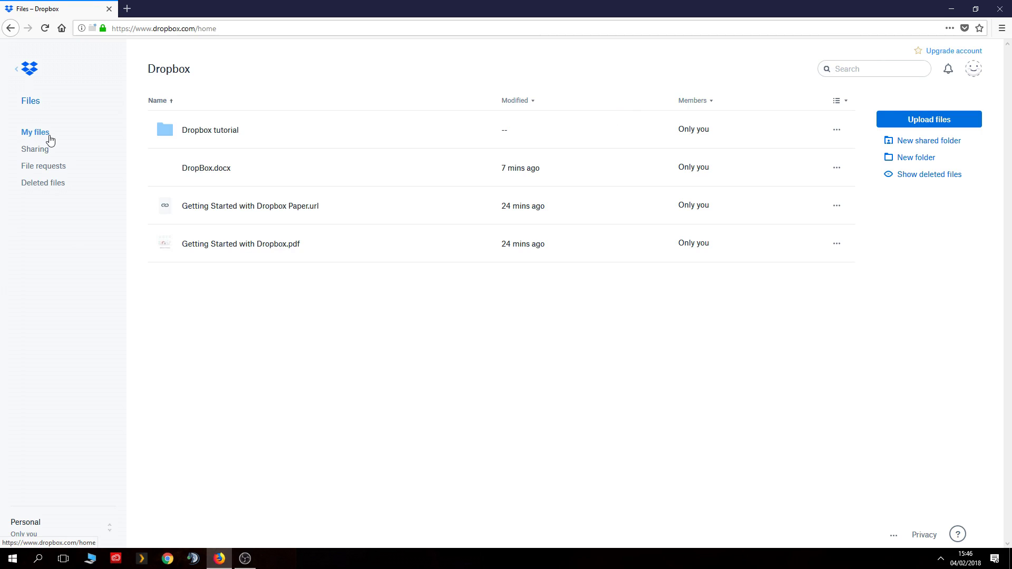
Step: Review the Sharing page's Files and Links tabs, then the File requests and Deleted files pages
{"action": "left_click", "coordinate": [29, 151]}
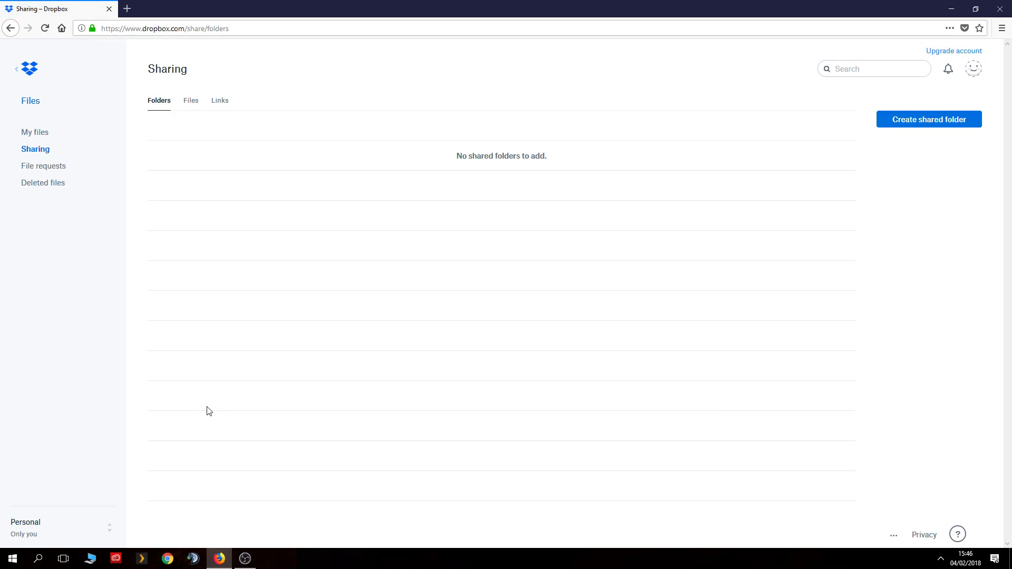
{"action": "left_click", "coordinate": [192, 102]}
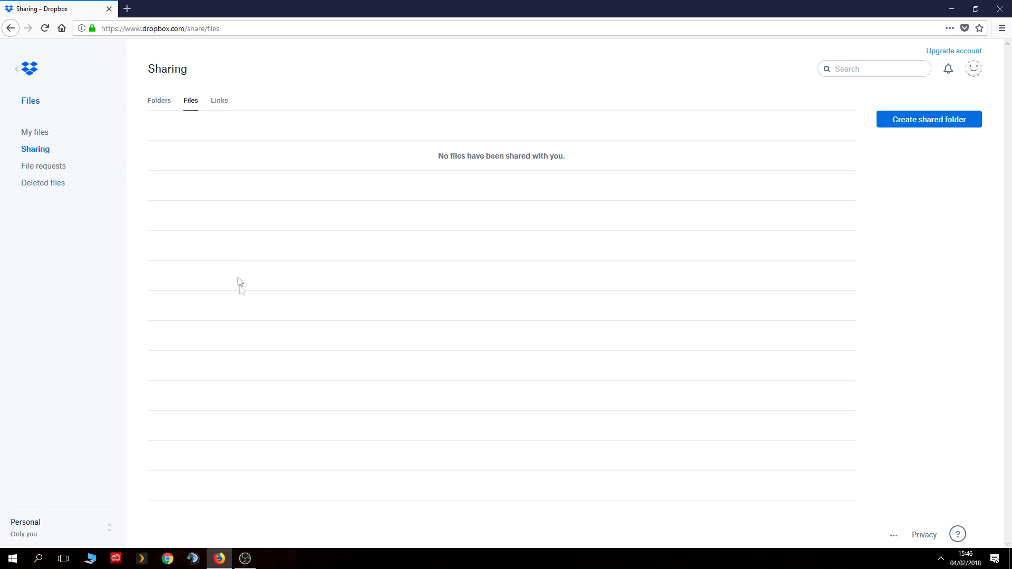
{"action": "left_click", "coordinate": [219, 100]}
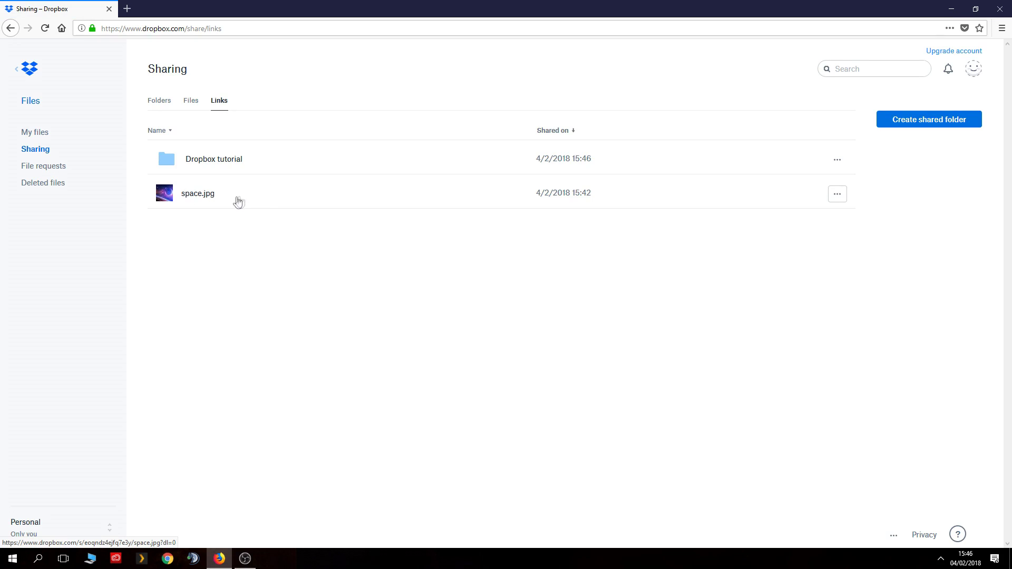
{"action": "left_click", "coordinate": [65, 168]}
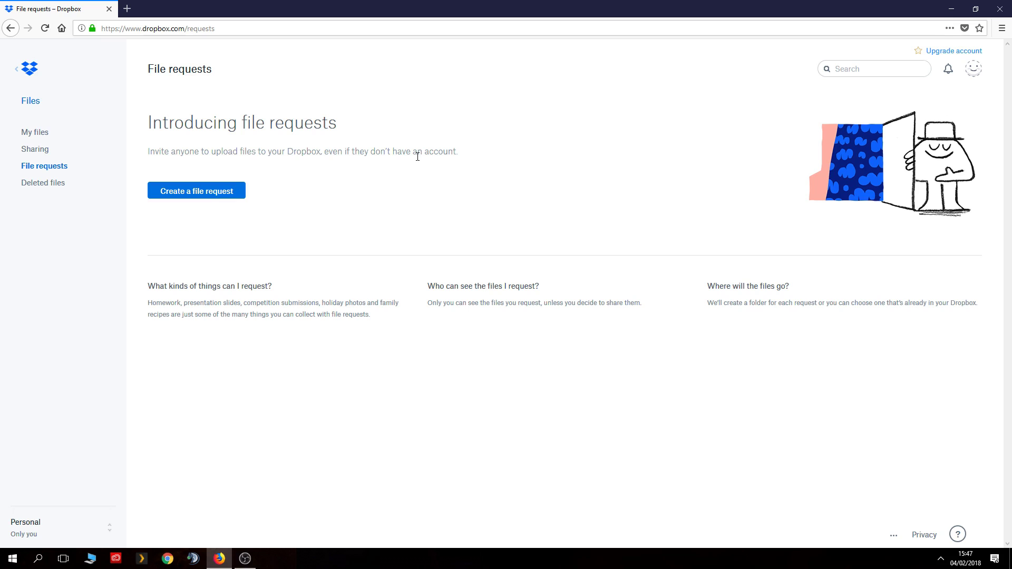
{"action": "left_click", "coordinate": [38, 185]}
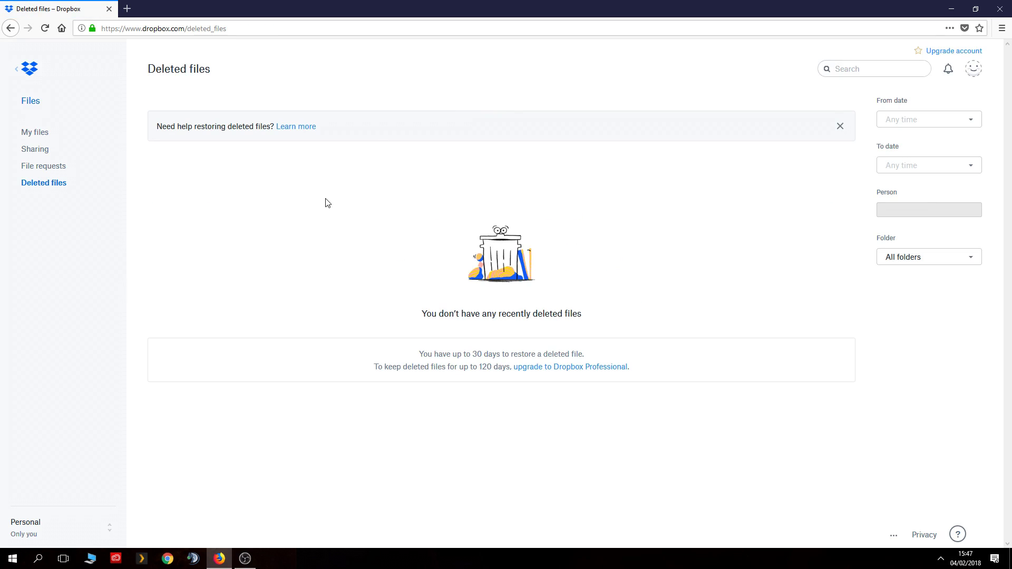
Step: Read the Deleted files page's 120-day restore note, then go back to My files
{"action": "left_click_drag", "start_coordinate": [419, 354], "coordinate": [585, 357]}
{"action": "left_click_drag", "start_coordinate": [382, 366], "coordinate": [641, 369]}
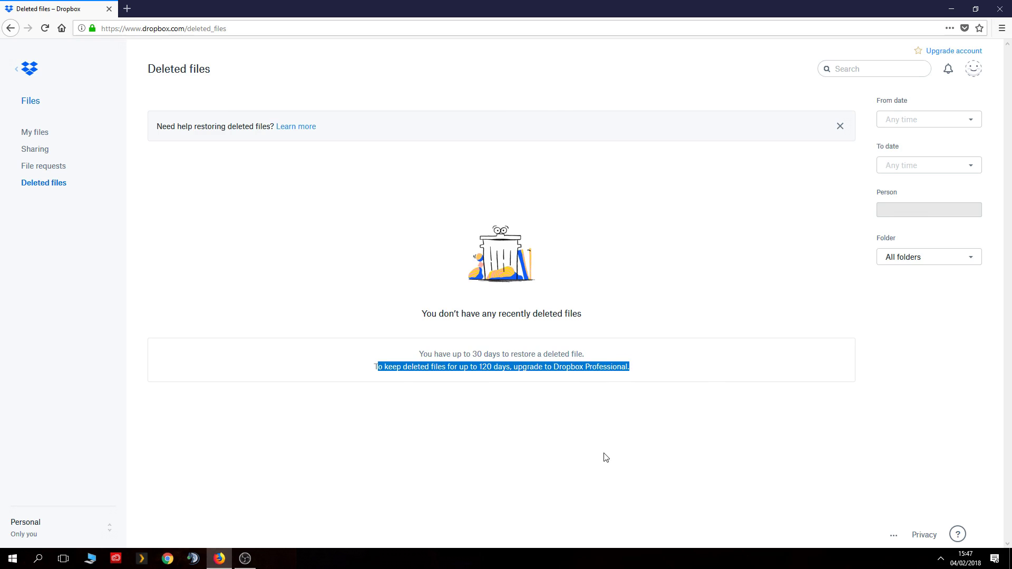
{"action": "left_click", "coordinate": [527, 450]}
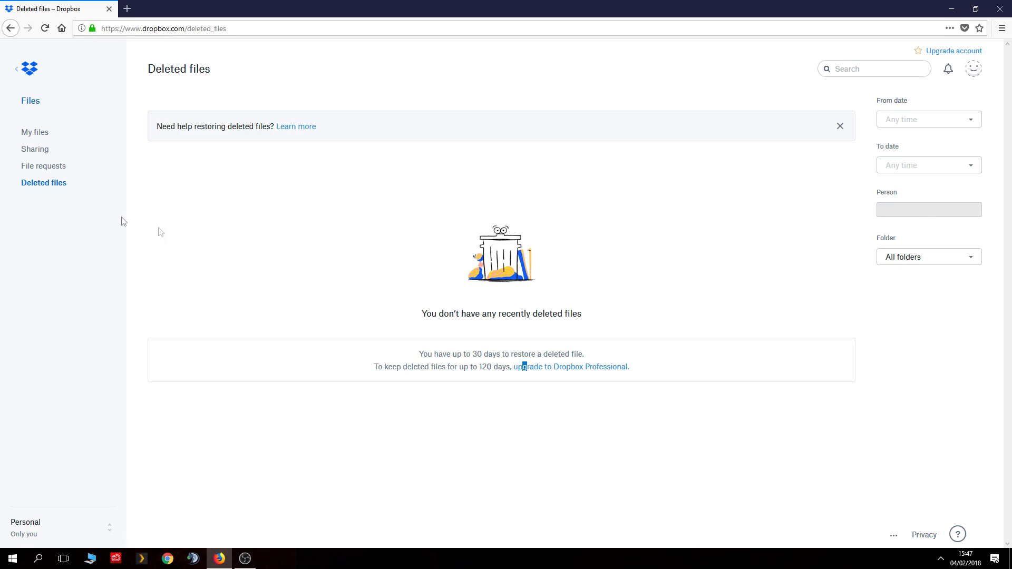
{"action": "left_click", "coordinate": [38, 134]}
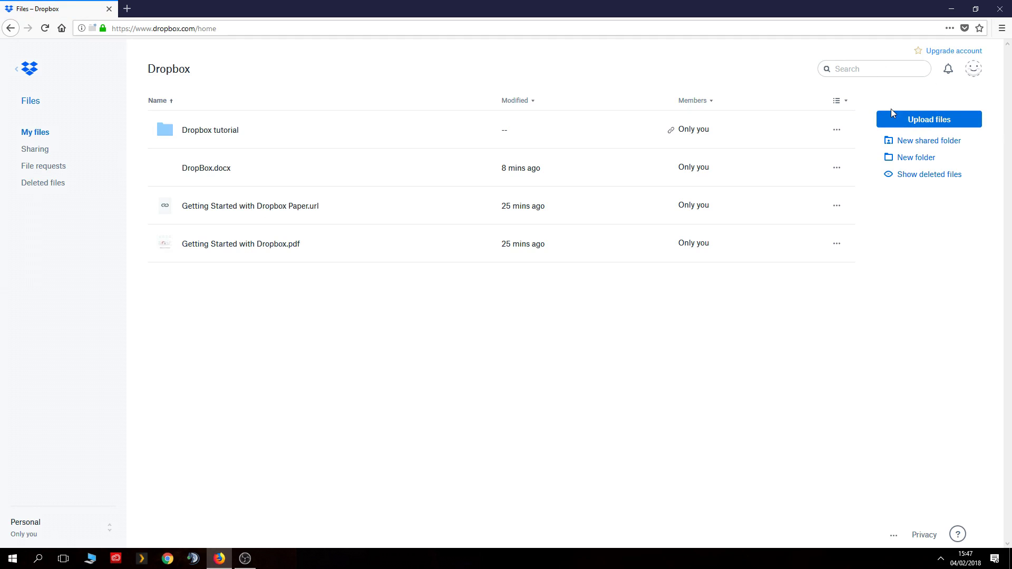
Step: Open account Settings from the avatar menu and dismiss the Paper promotion popup
{"action": "left_click", "coordinate": [973, 69]}
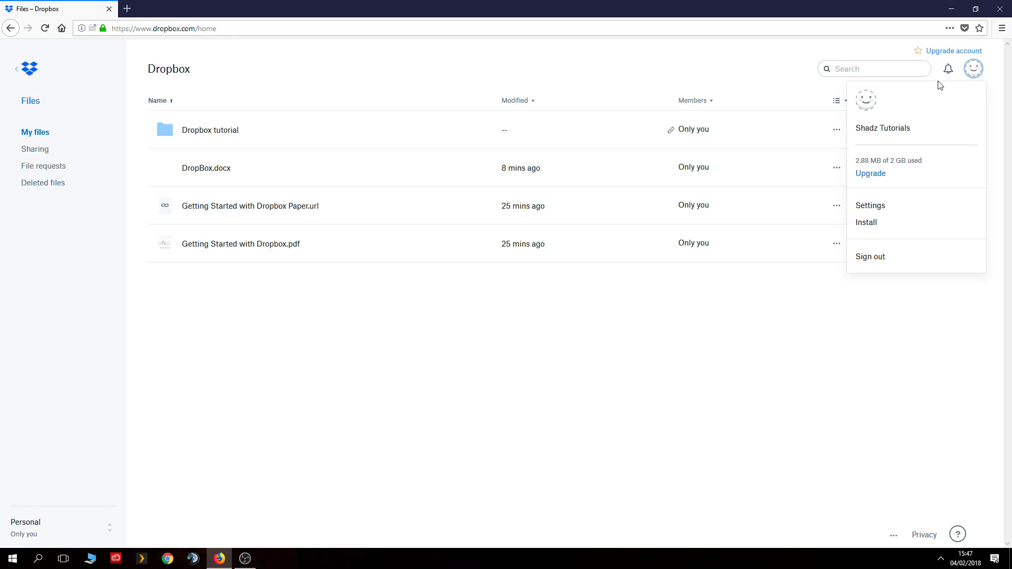
{"action": "left_click", "coordinate": [870, 205]}
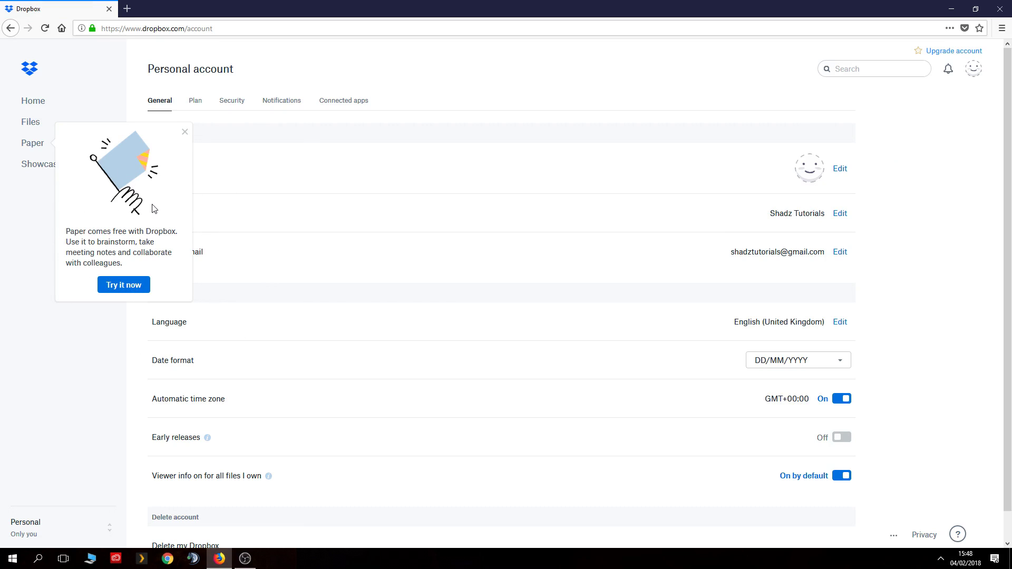
{"action": "left_click", "coordinate": [185, 133]}
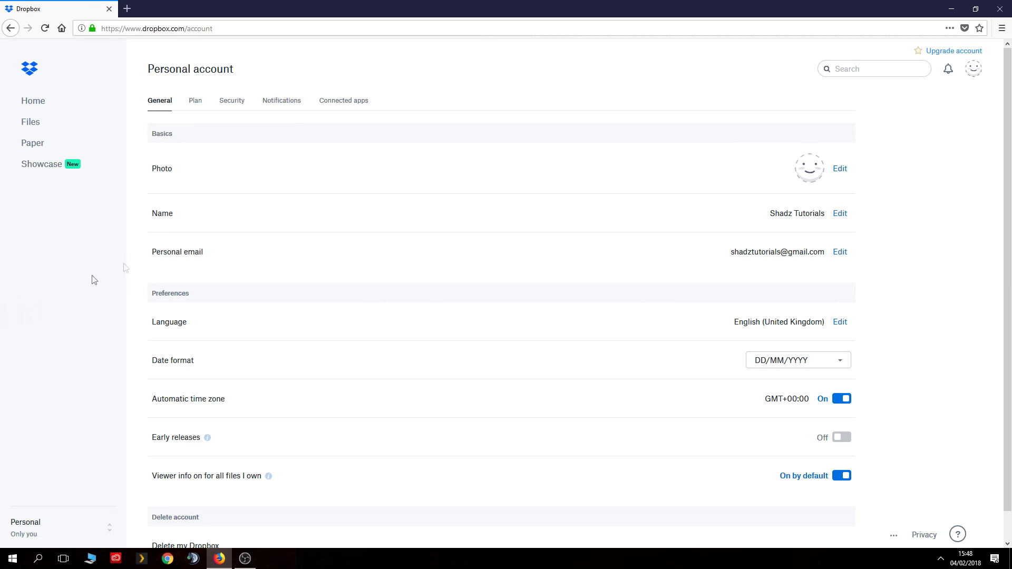
{"action": "scroll", "coordinate": [921, 298], "scroll_direction": "down", "scroll_amount": 1}
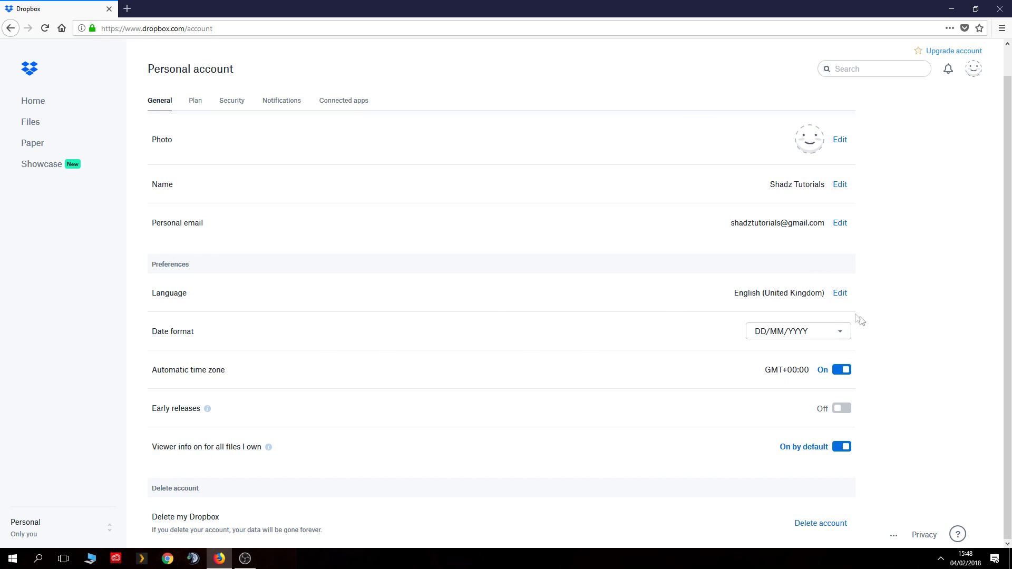
Step: On the General tab, check the date format choices and leave Early releases Off
{"action": "left_click", "coordinate": [843, 338]}
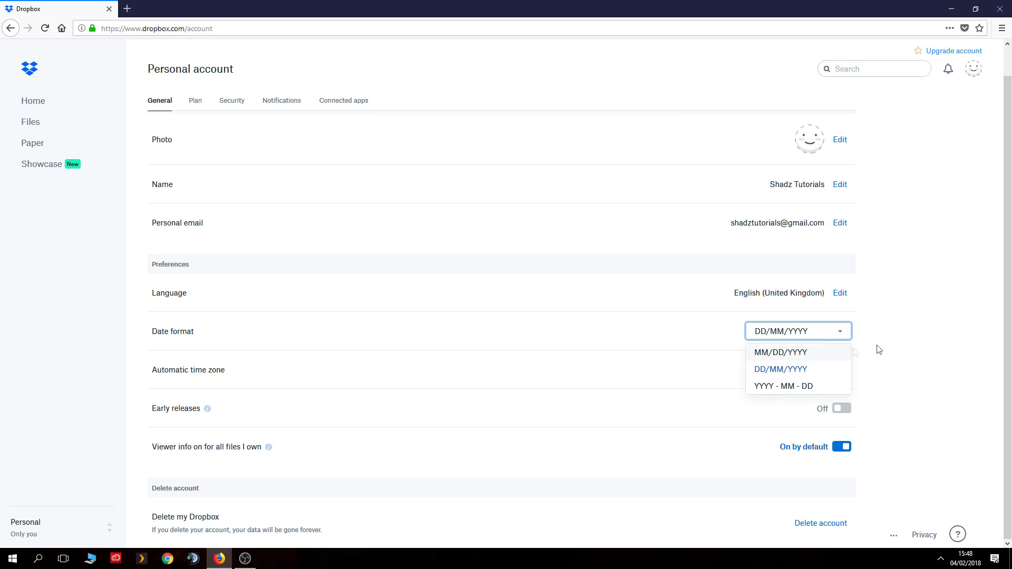
{"action": "left_click", "coordinate": [909, 343]}
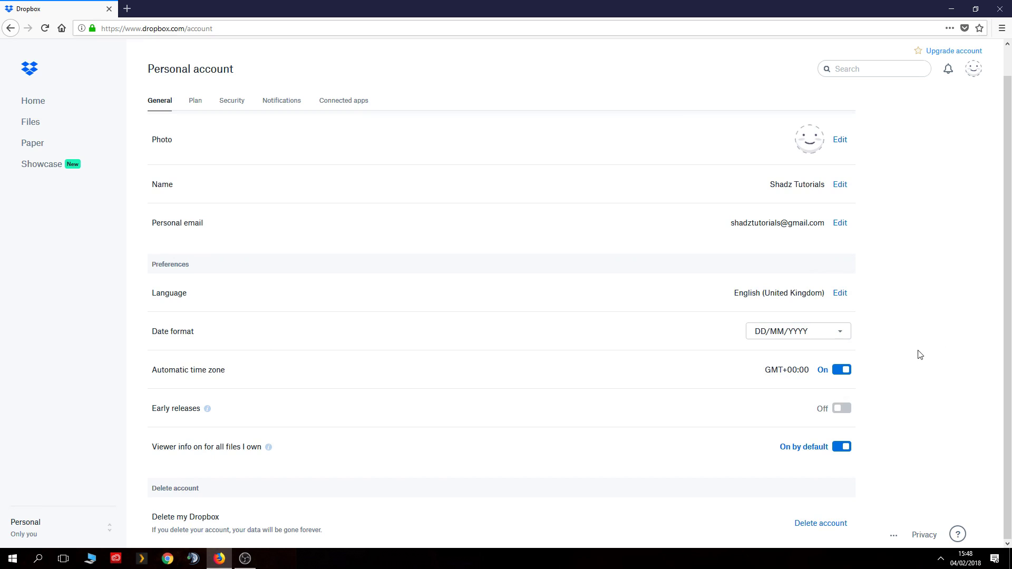
{"action": "mouse_move", "coordinate": [208, 412]}
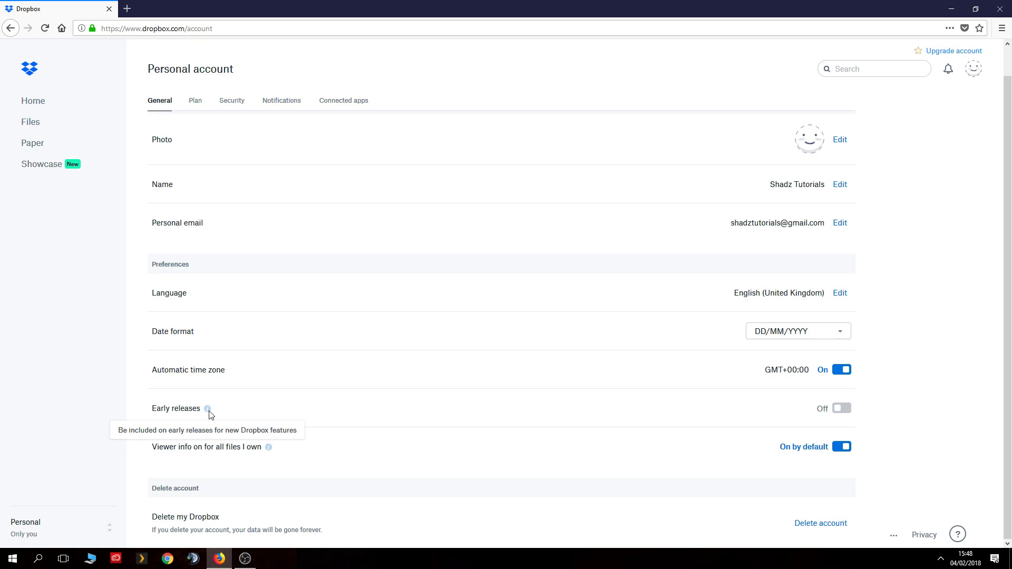
{"action": "left_click", "coordinate": [849, 416]}
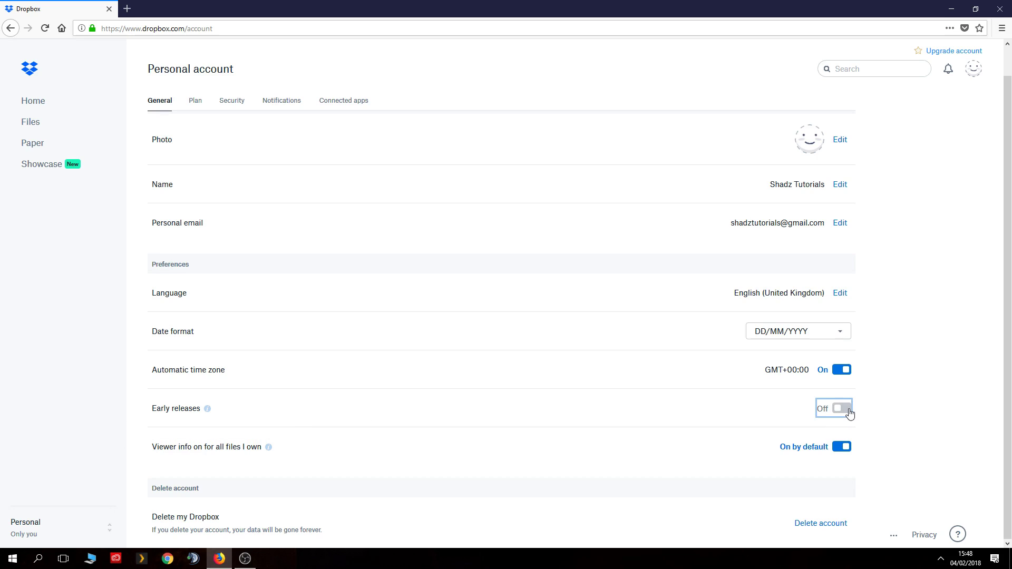
{"action": "left_click", "coordinate": [850, 416]}
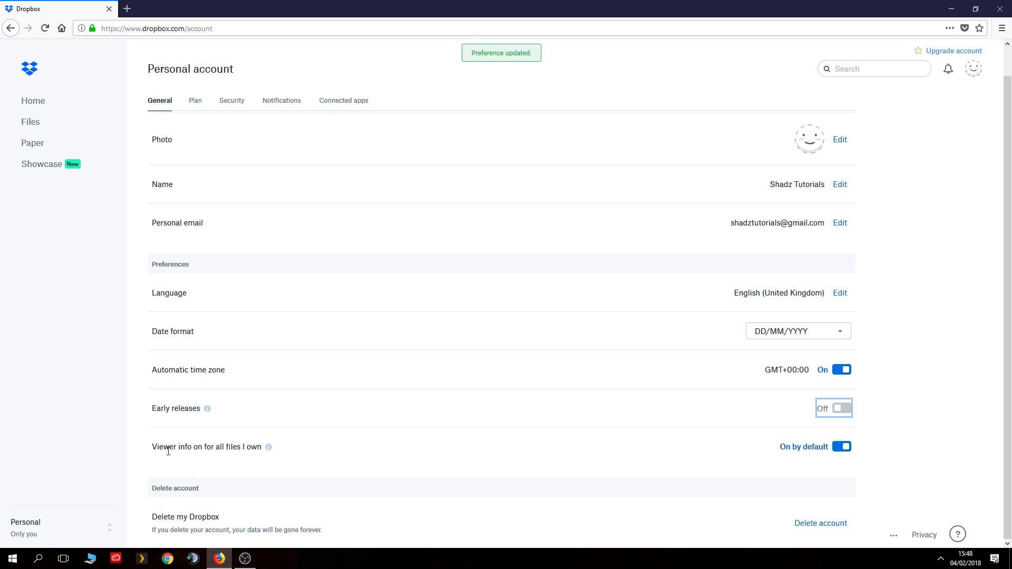
{"action": "mouse_move", "coordinate": [269, 447]}
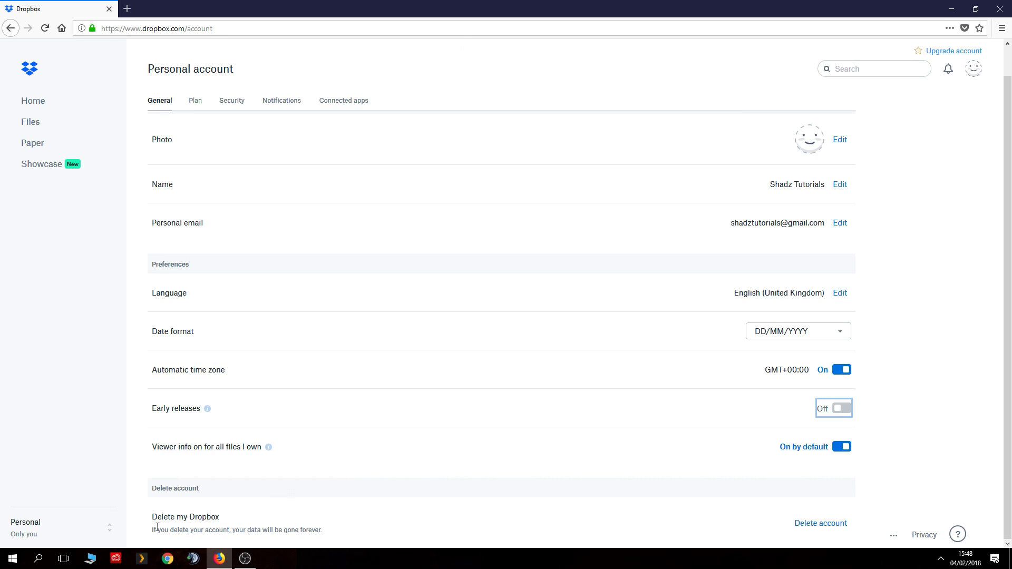
{"action": "left_click_drag", "start_coordinate": [150, 517], "coordinate": [331, 532]}
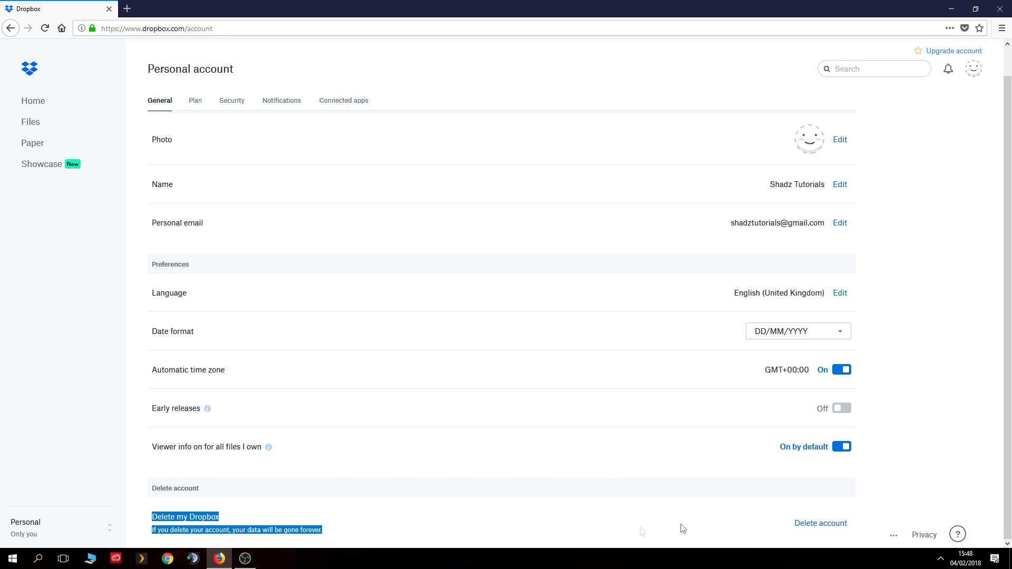
{"action": "left_click", "coordinate": [606, 489]}
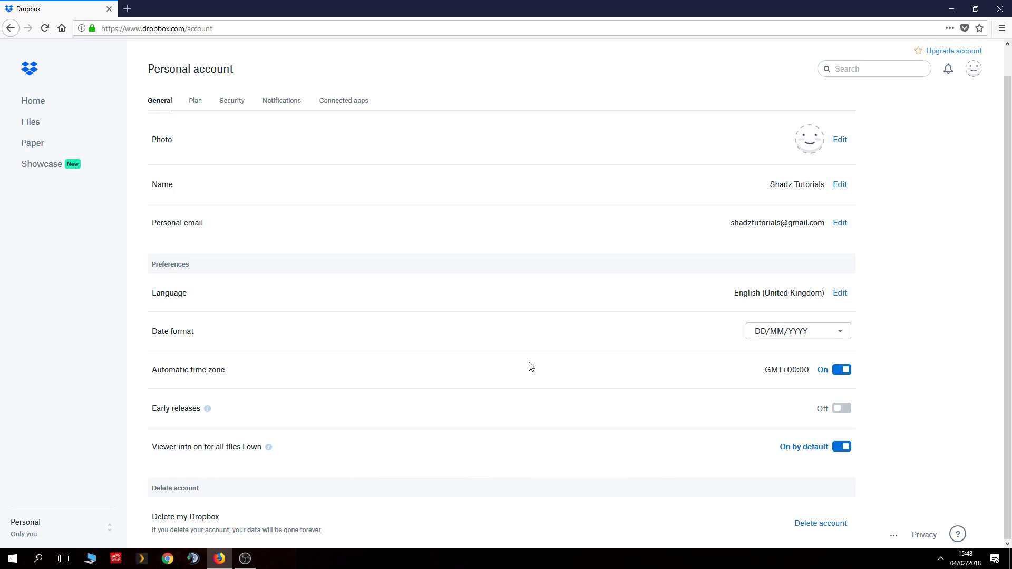
Step: Show the Plan tab's Dropbox Basic storage and the 500 MB referral bonus note
{"action": "left_click", "coordinate": [200, 105]}
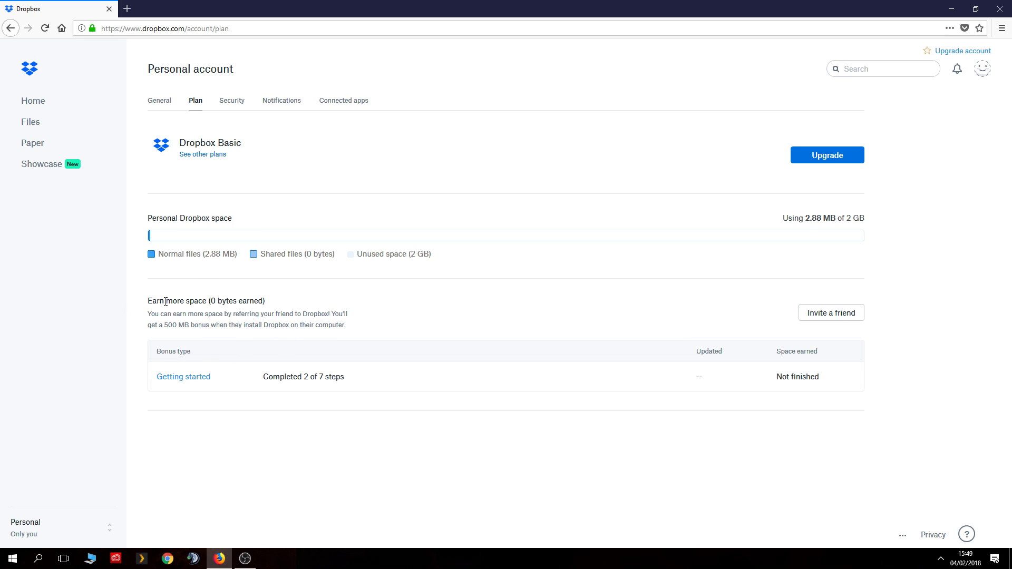
{"action": "left_click_drag", "start_coordinate": [154, 315], "coordinate": [329, 317]}
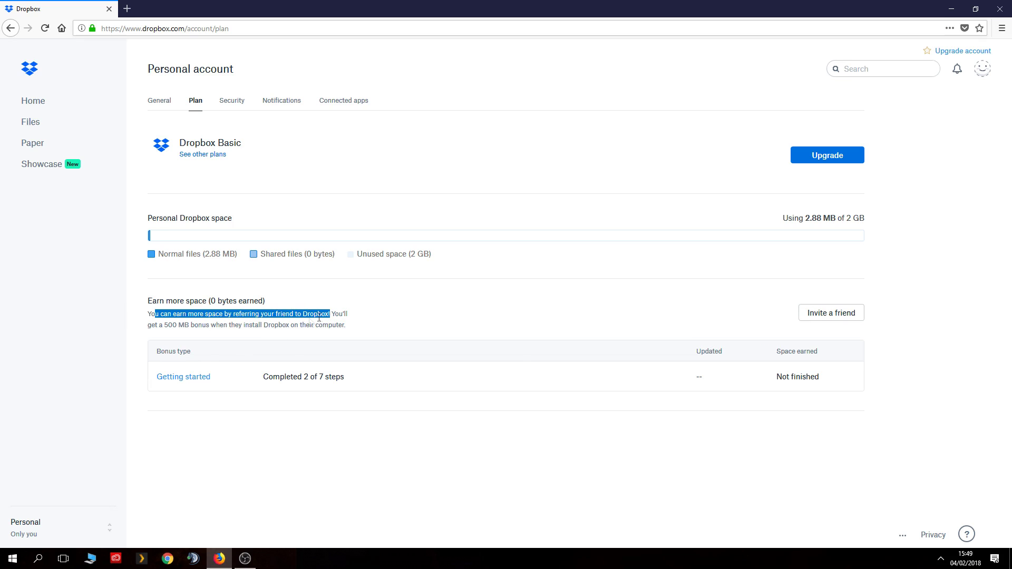
{"action": "left_click_drag", "start_coordinate": [164, 325], "coordinate": [352, 332]}
{"action": "left_click", "coordinate": [352, 331]}
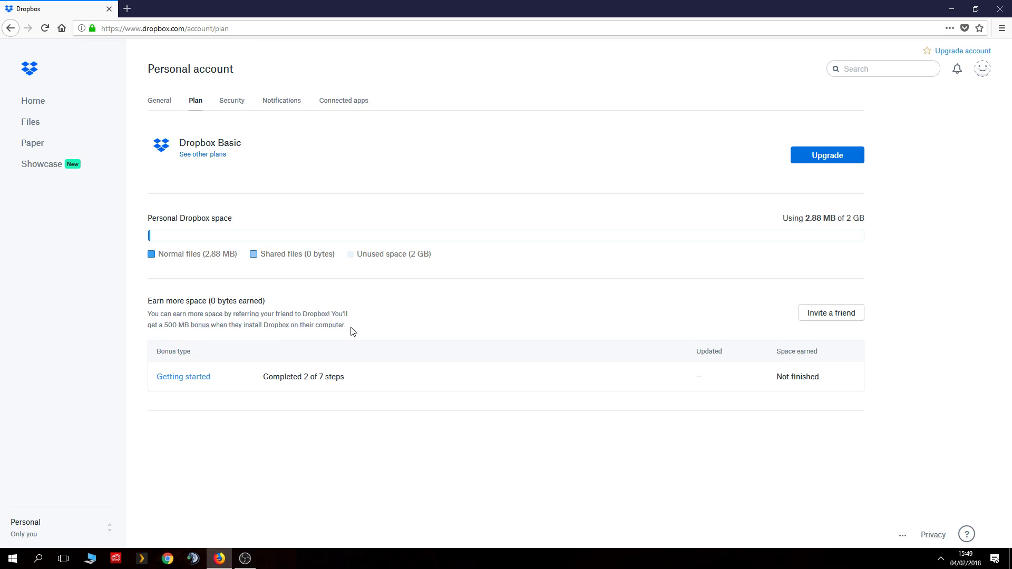
Step: View the Invite a friend referrals page, then return to the Plan tab's 2 GB figure
{"action": "left_click", "coordinate": [818, 314]}
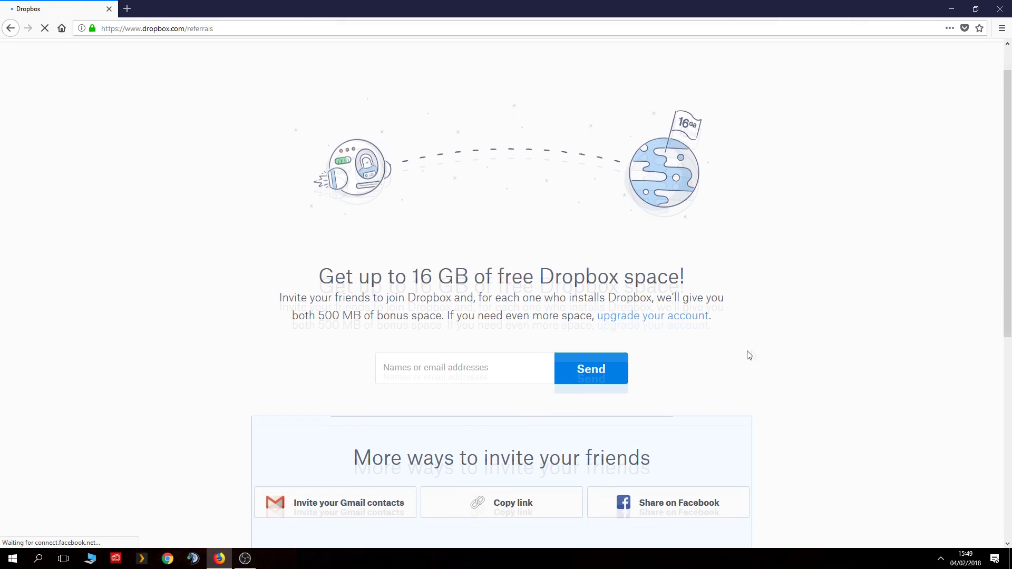
{"action": "scroll", "coordinate": [429, 221], "scroll_direction": "down", "scroll_amount": 4}
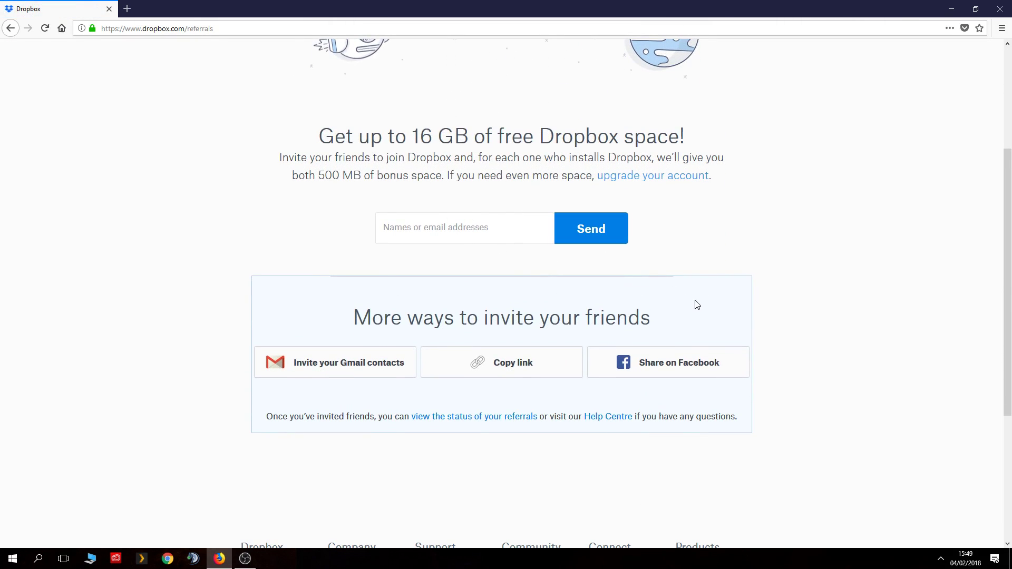
{"action": "key", "text": "alt+Left"}
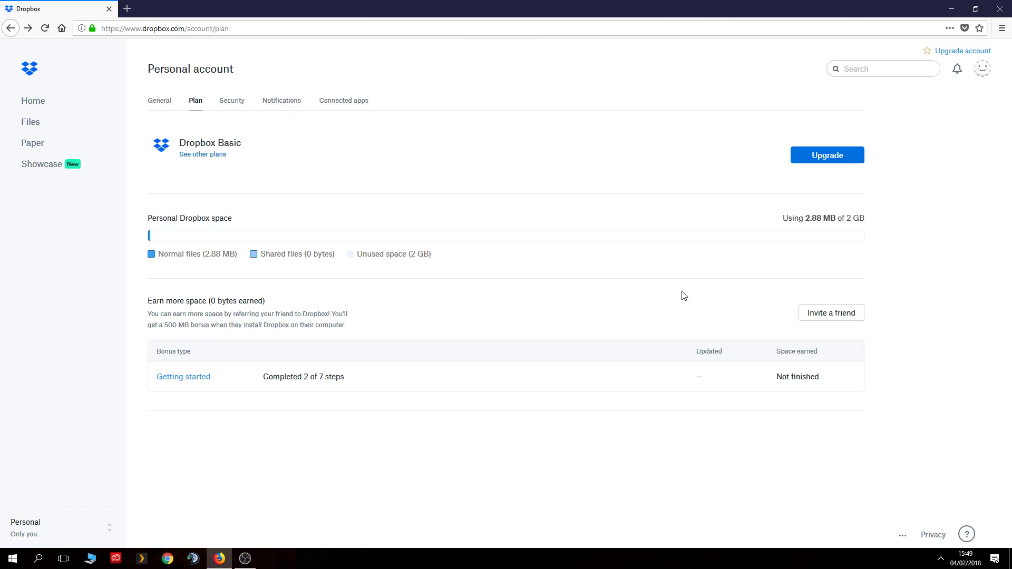
{"action": "left_click_drag", "start_coordinate": [855, 216], "coordinate": [872, 220]}
{"action": "left_click", "coordinate": [853, 217]}
Step: Review the Security tab's security check, password, two-step verification (Off) and signed-in browsers
{"action": "left_click", "coordinate": [236, 100]}
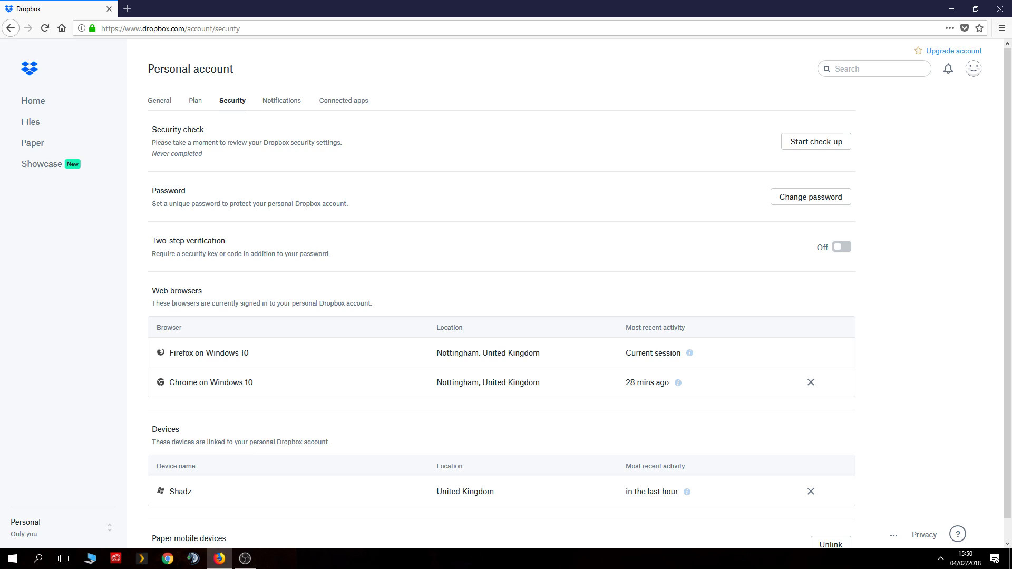
{"action": "left_click_drag", "start_coordinate": [159, 144], "coordinate": [346, 145]}
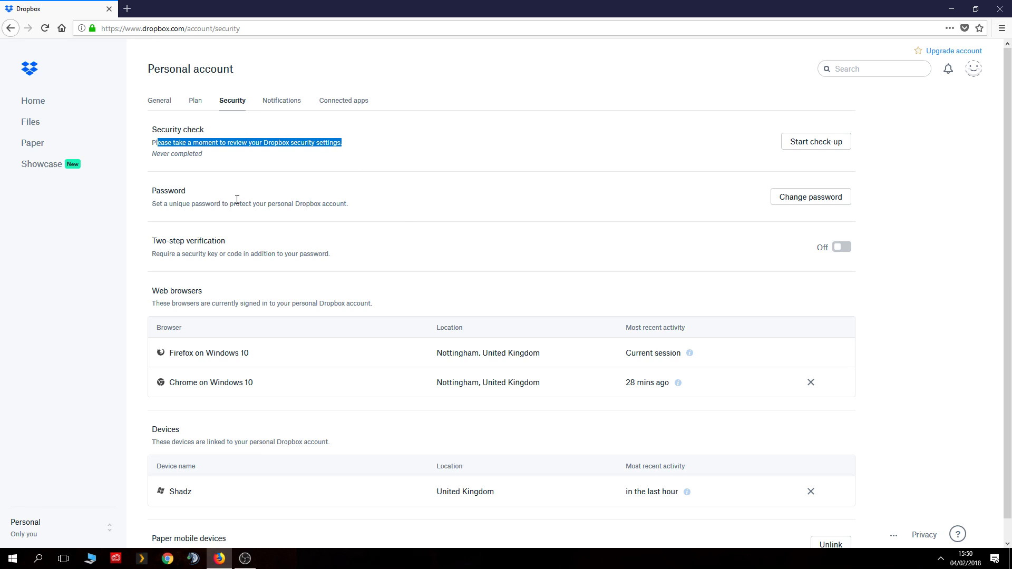
{"action": "left_click_drag", "start_coordinate": [230, 204], "coordinate": [152, 204]}
{"action": "left_click_drag", "start_coordinate": [339, 255], "coordinate": [152, 243]}
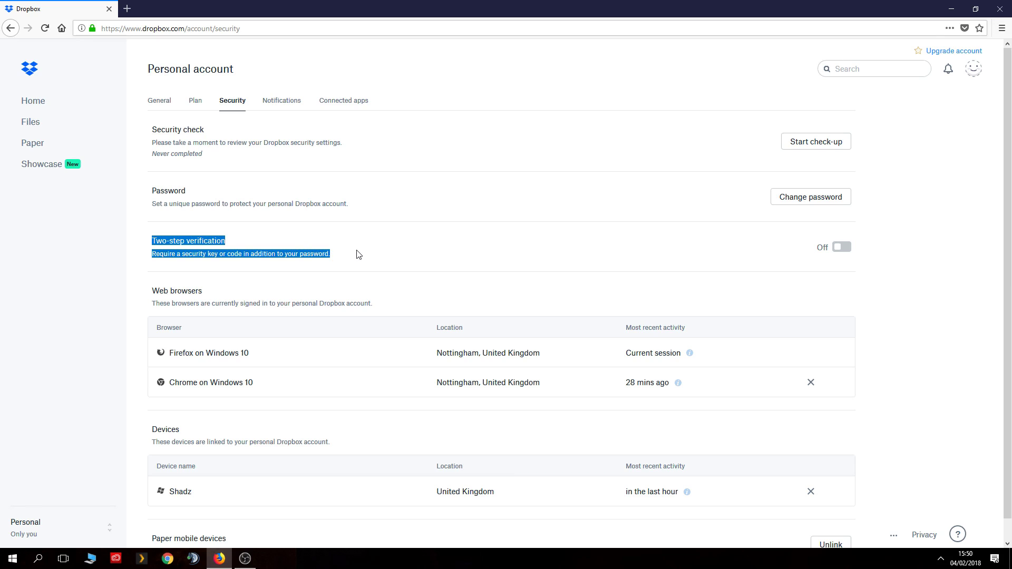
{"action": "left_click", "coordinate": [482, 262]}
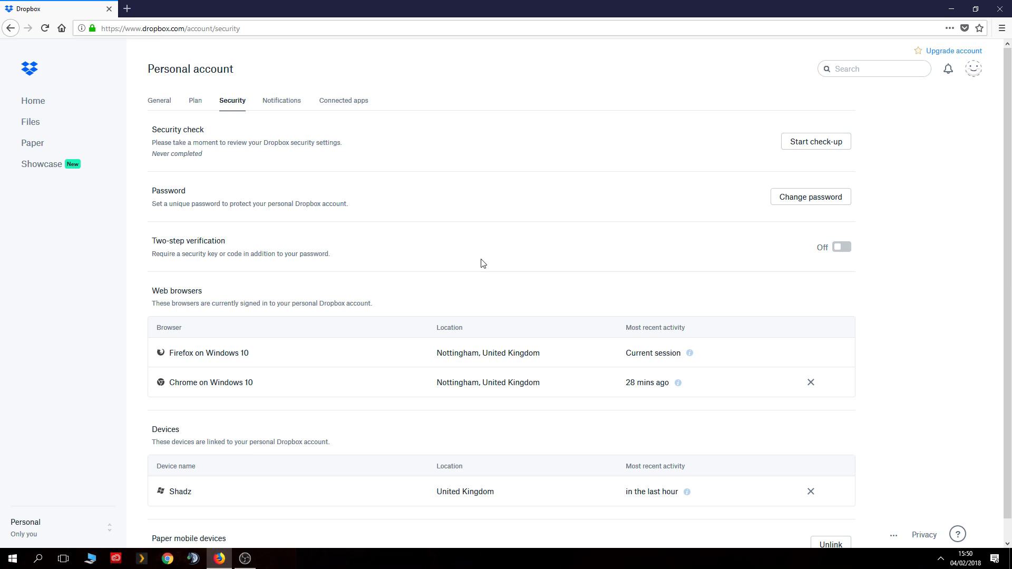
{"action": "scroll", "coordinate": [552, 321], "scroll_direction": "down", "scroll_amount": 1}
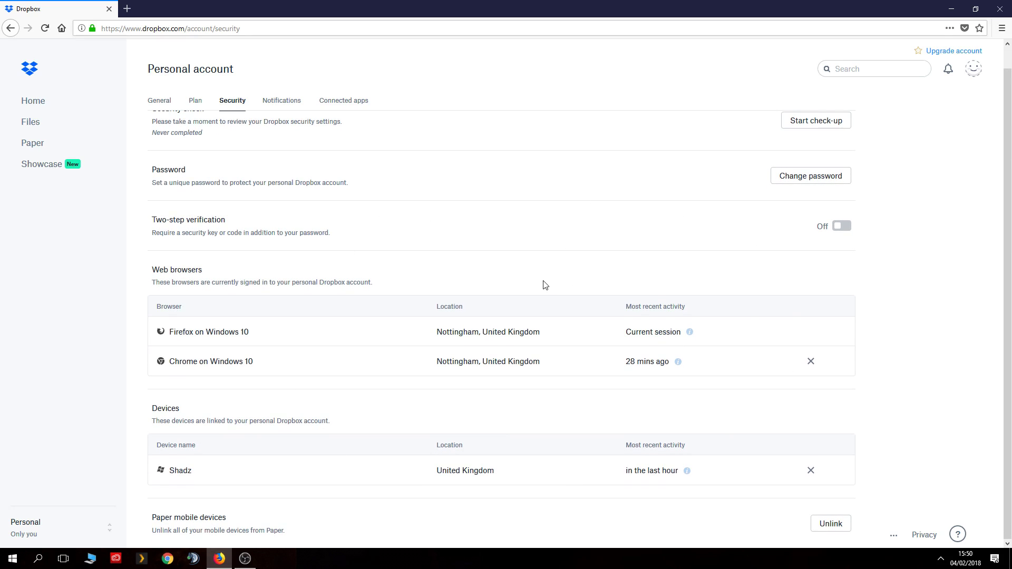
{"action": "scroll", "coordinate": [532, 256], "scroll_direction": "up", "scroll_amount": 1}
Step: View the Notifications and Connected apps tabs, check the avatar menu, then return to Home
{"action": "left_click", "coordinate": [292, 99]}
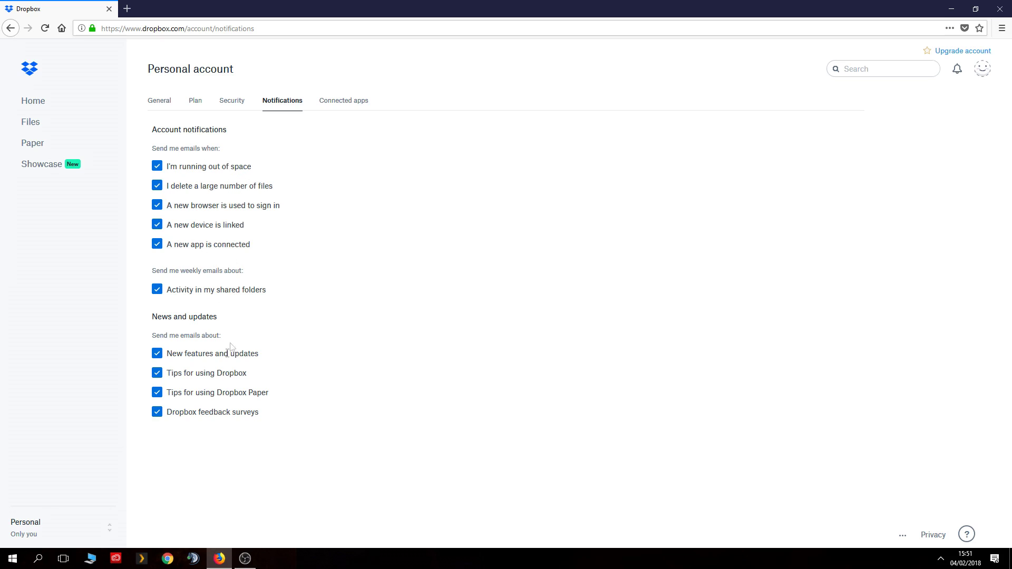
{"action": "left_click", "coordinate": [339, 102]}
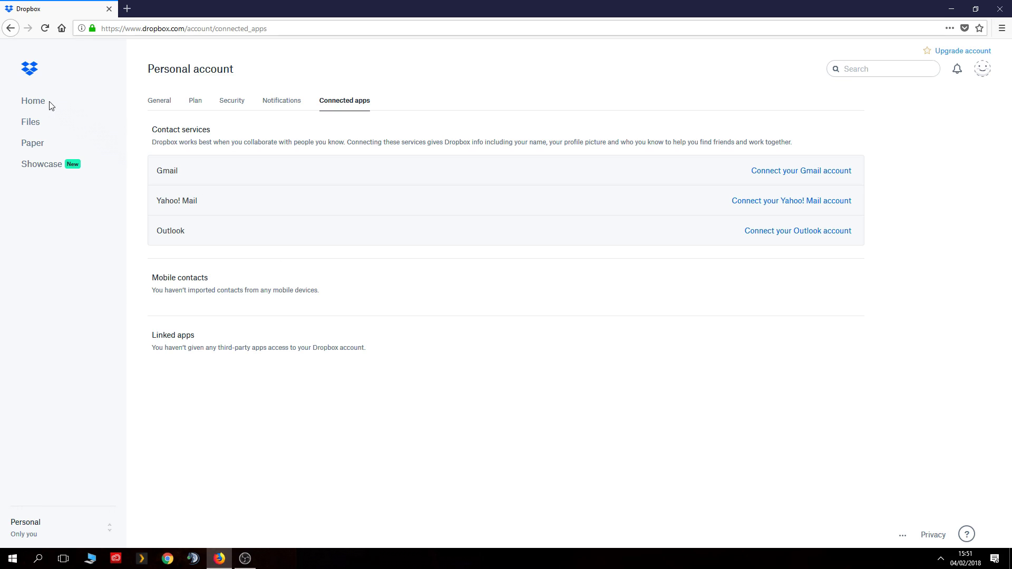
{"action": "left_click", "coordinate": [985, 71]}
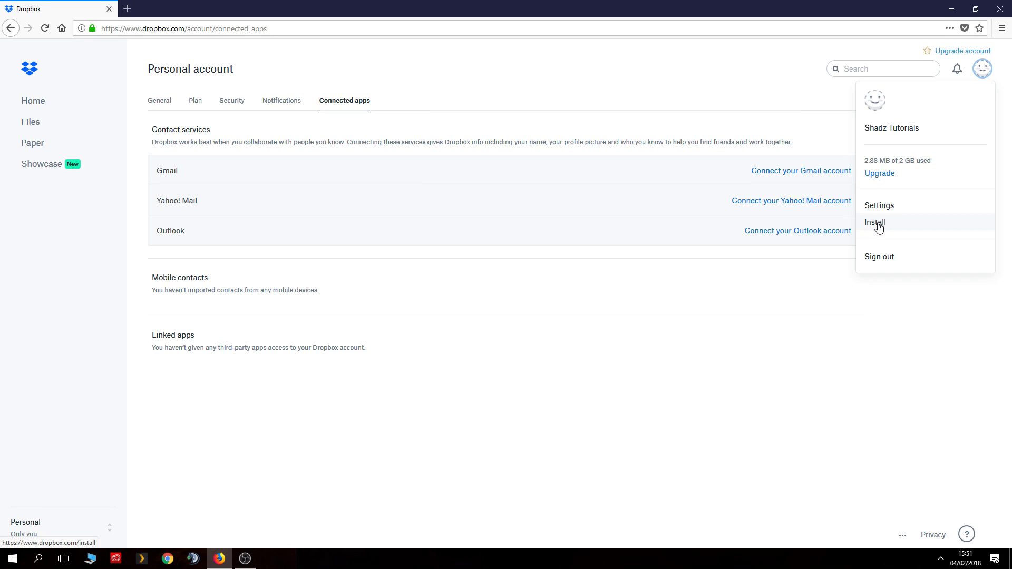
{"action": "left_click", "coordinate": [941, 559]}
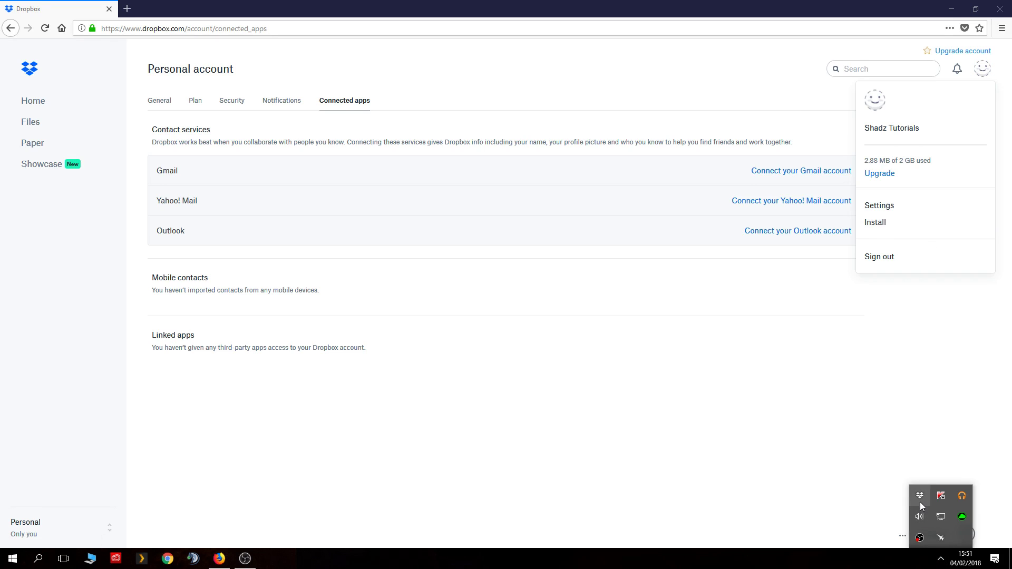
{"action": "left_click", "coordinate": [799, 423]}
{"action": "left_click", "coordinate": [36, 102]}
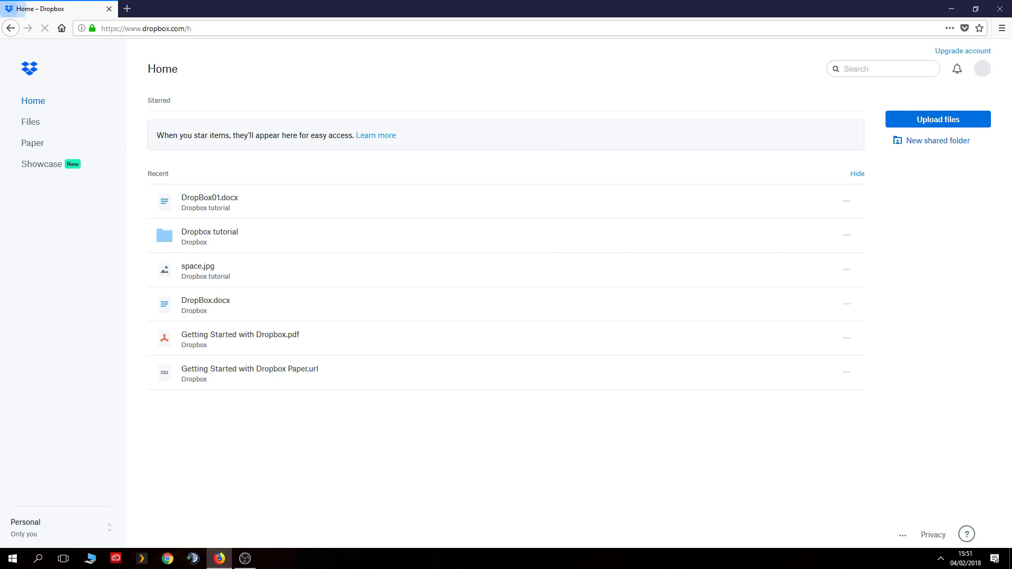
Step: From the avatar menu, open the Add an account photo window, close it unchanged, then focus Search
{"action": "left_click", "coordinate": [983, 70]}
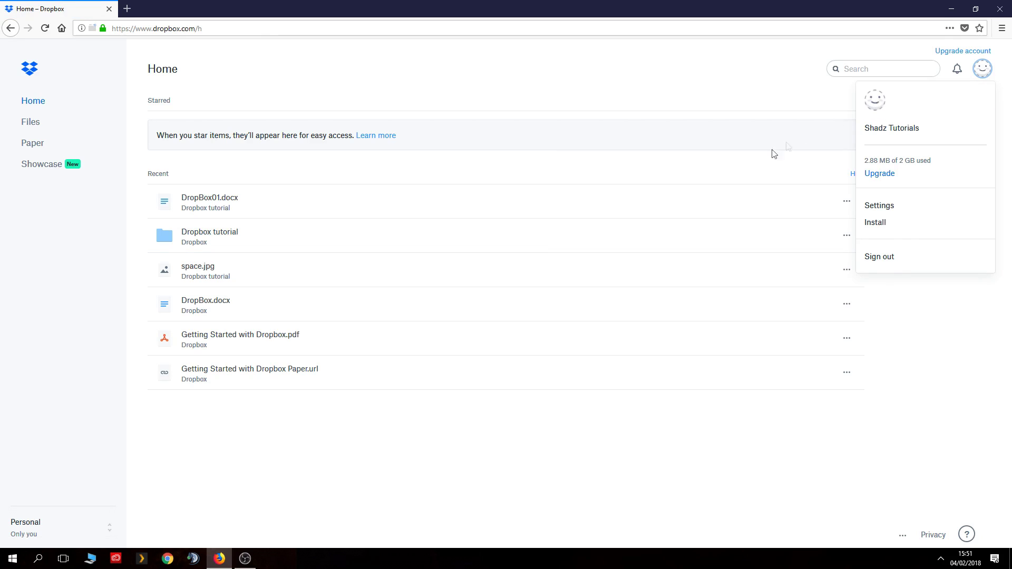
{"action": "left_click", "coordinate": [874, 101]}
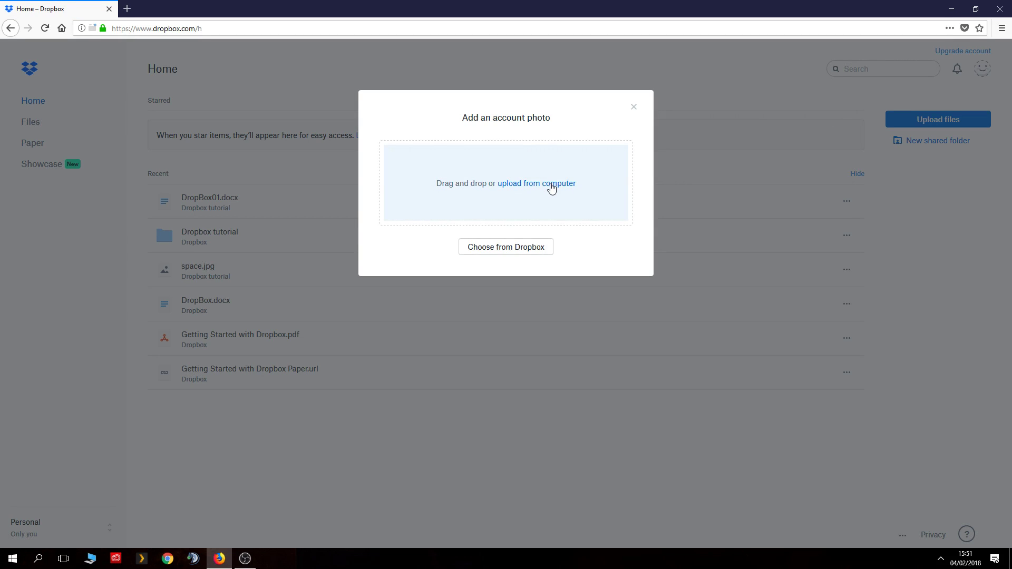
{"action": "left_click", "coordinate": [635, 110]}
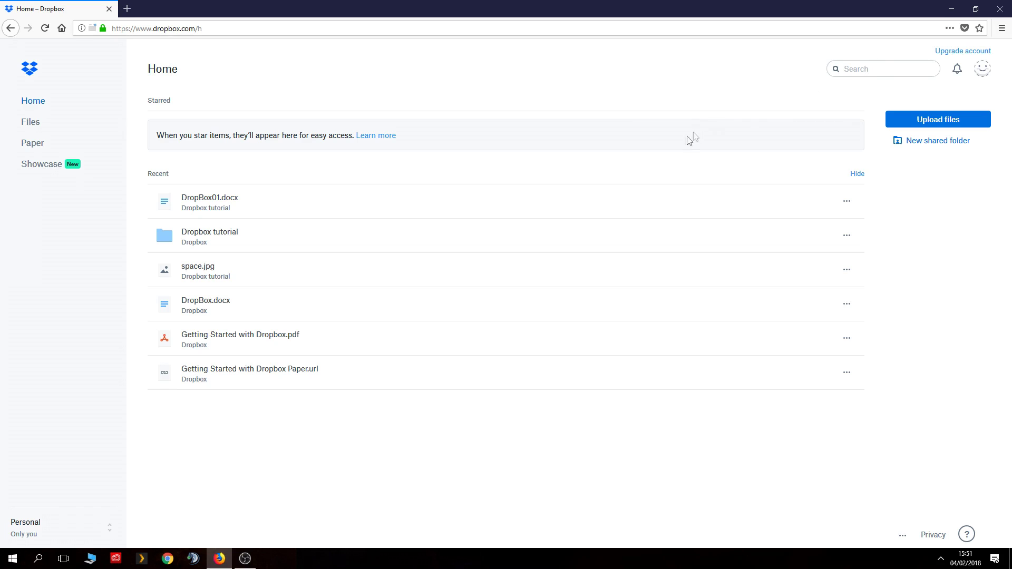
{"action": "left_click", "coordinate": [875, 70]}
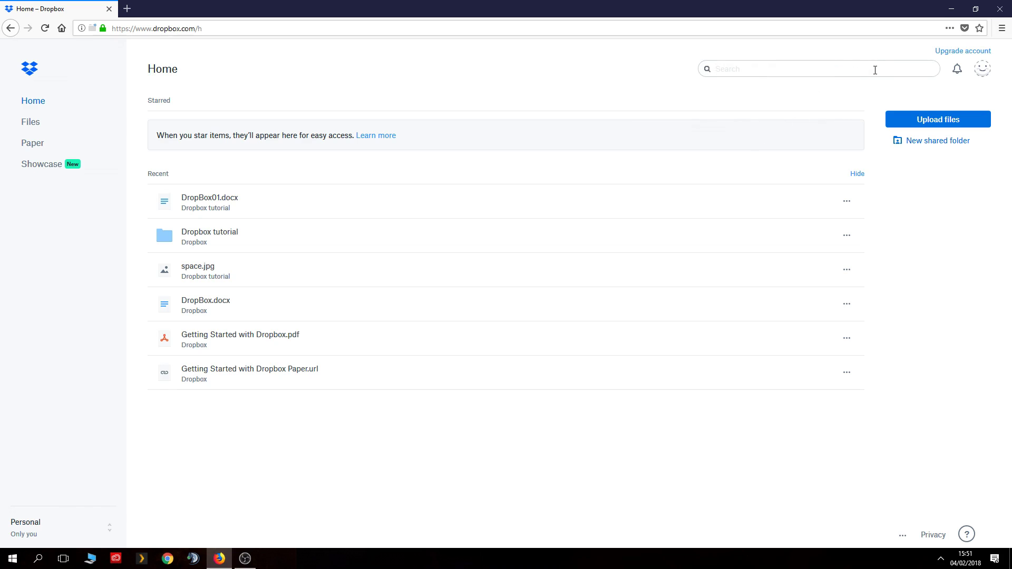
Step: Search for 'space' and open the space.jpg result, dismissing the blocked pop-up warning
{"action": "type", "text": "space"}
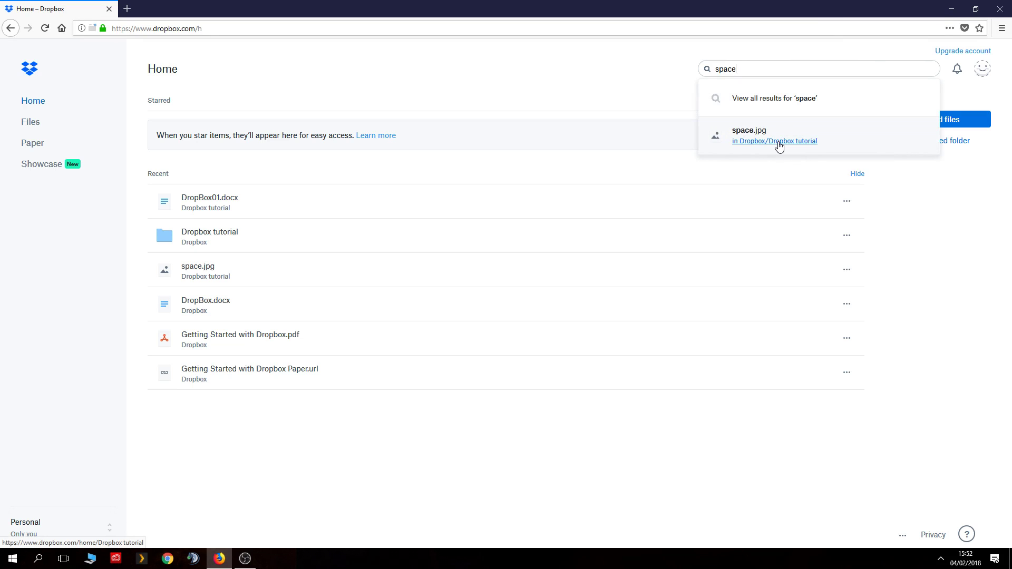
{"action": "left_click", "coordinate": [757, 131]}
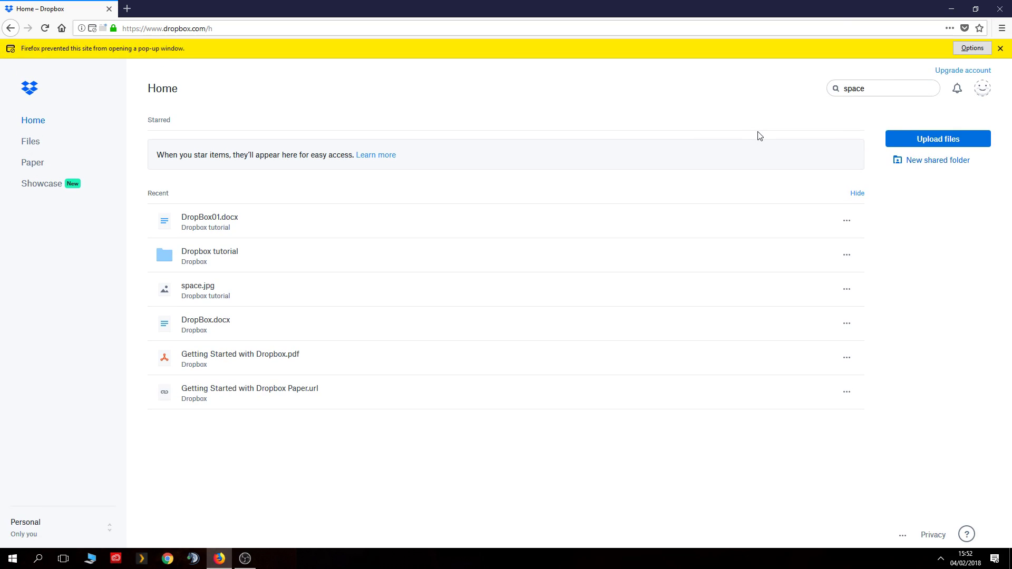
{"action": "left_click", "coordinate": [1000, 47]}
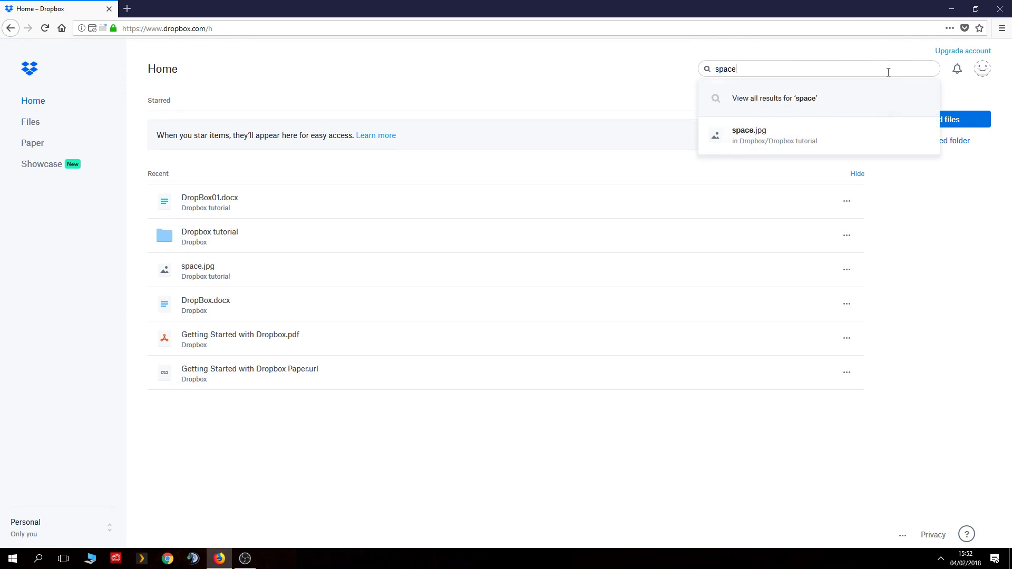
{"action": "left_click", "coordinate": [761, 138]}
Step: Allow pop-ups from dropbox.com, view the space.jpg preview, then close extra tabs and return to Home
{"action": "left_click", "coordinate": [971, 48]}
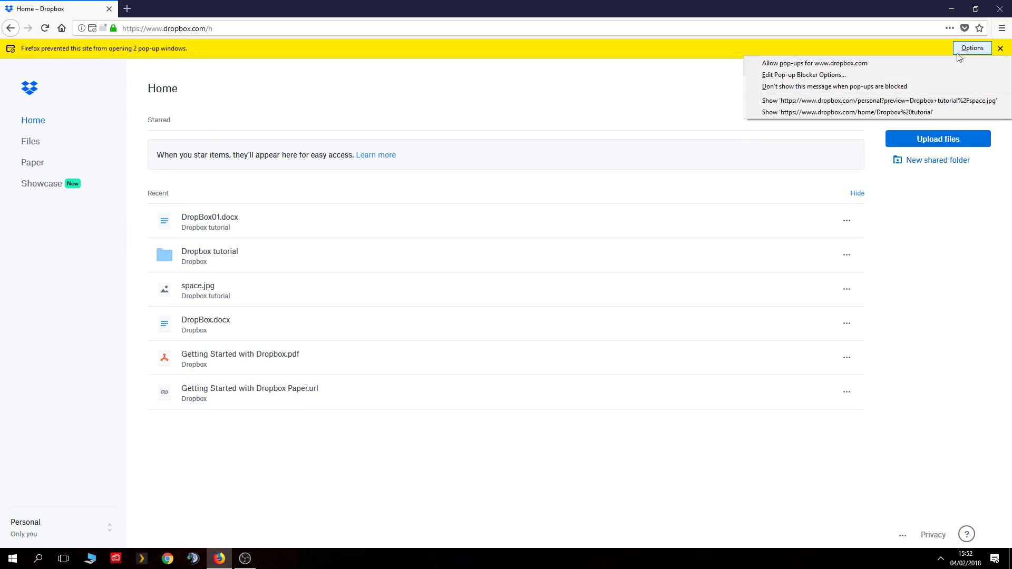
{"action": "left_click", "coordinate": [853, 62]}
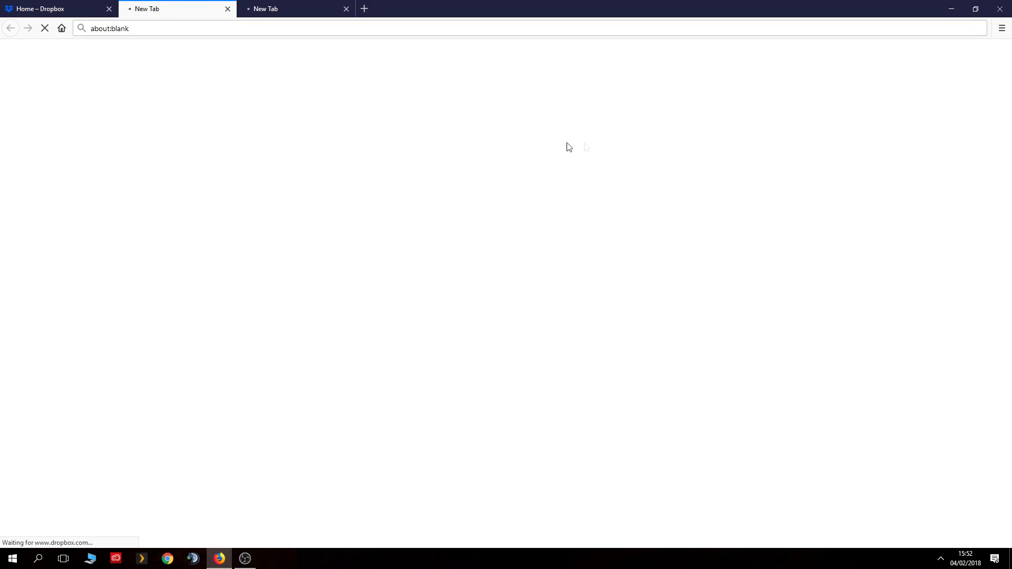
{"action": "left_click", "coordinate": [285, 9]}
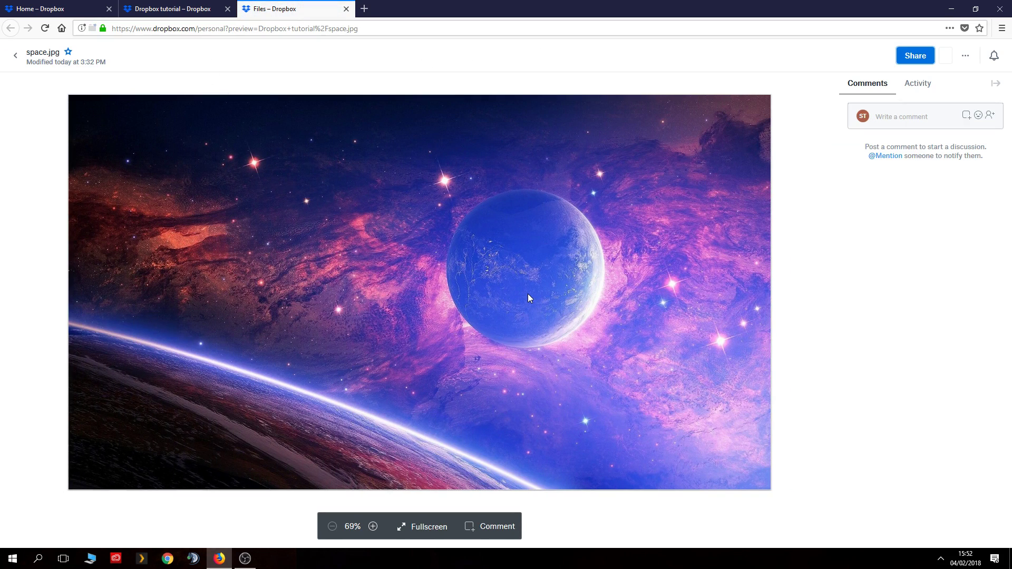
{"action": "left_click", "coordinate": [346, 9]}
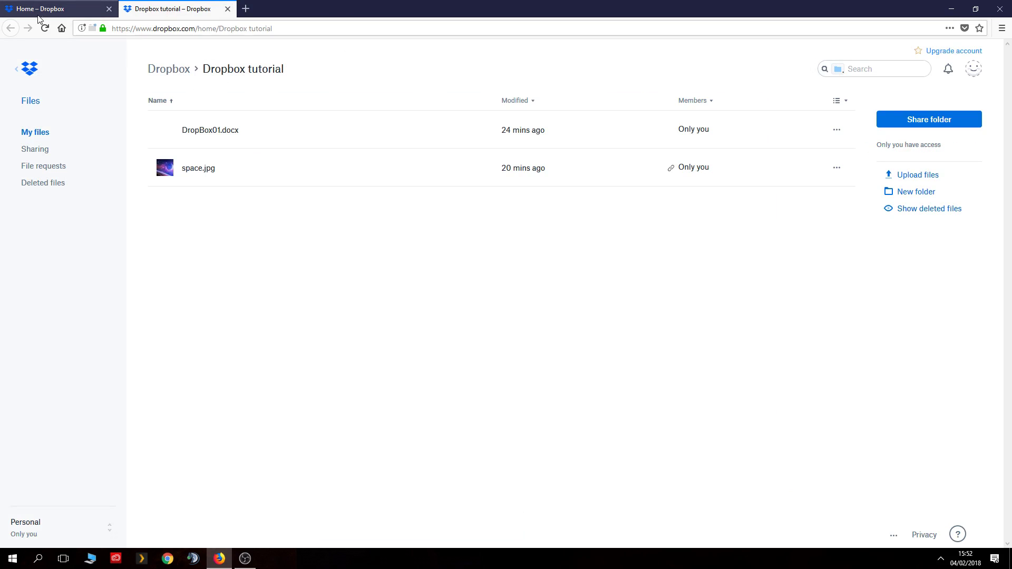
{"action": "left_click", "coordinate": [42, 9]}
{"action": "left_click", "coordinate": [228, 9]}
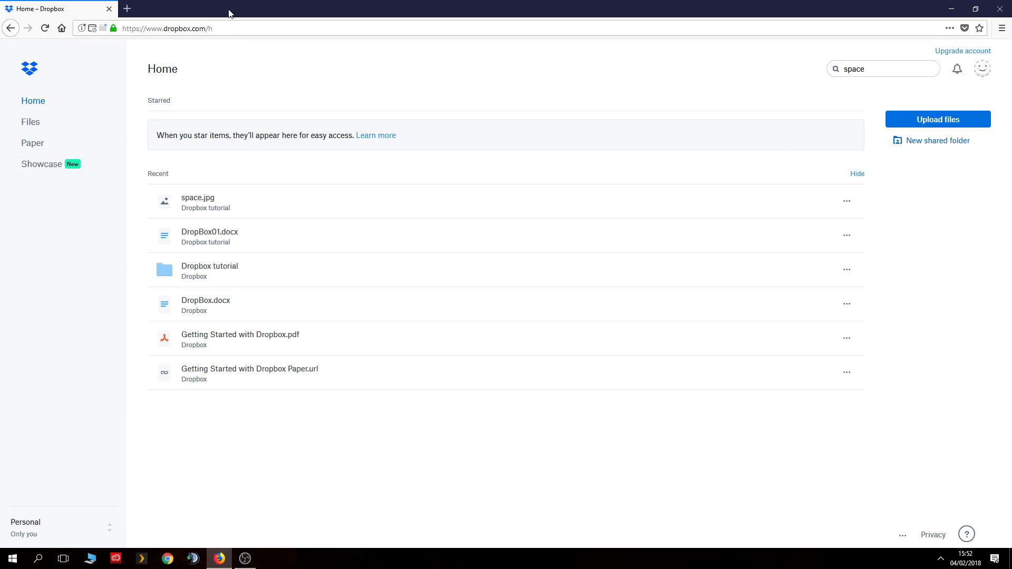